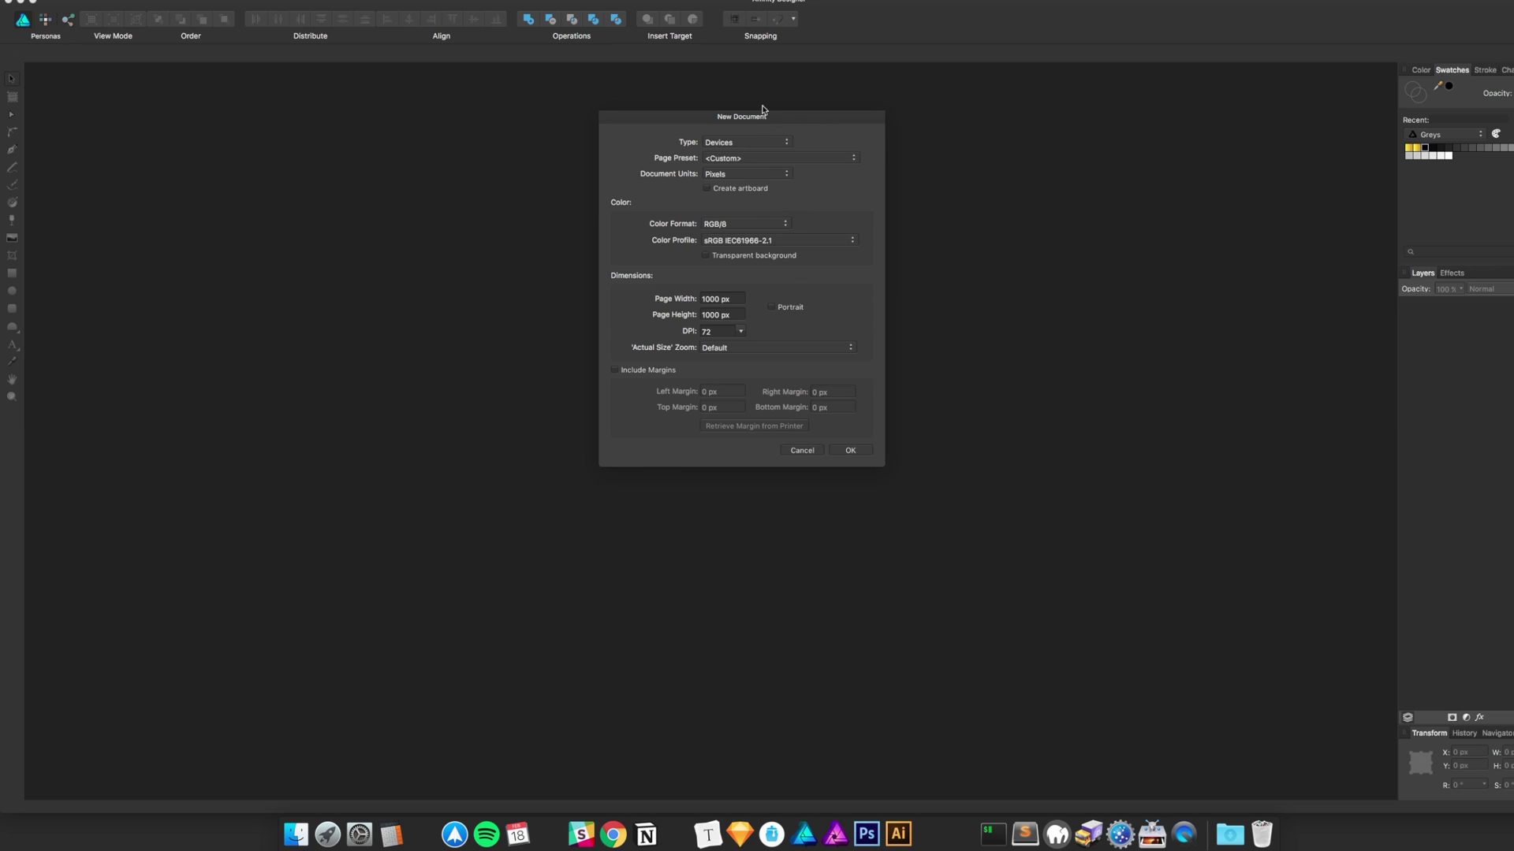
Switch the new document type to Print and review its A4, 300 DPI defaults
drag(788, 125, 785, 124)
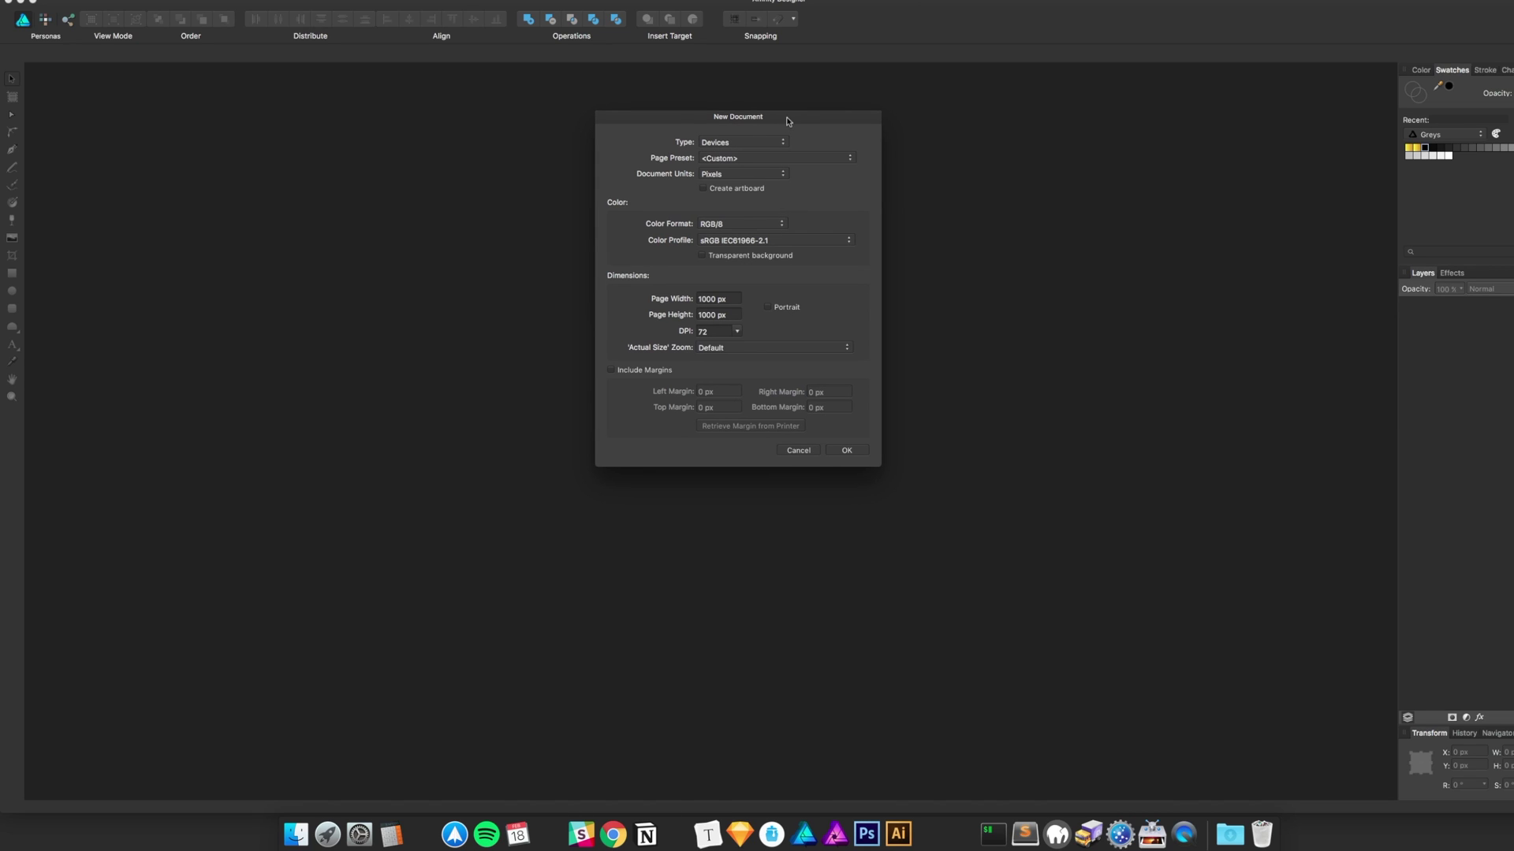
click(727, 145)
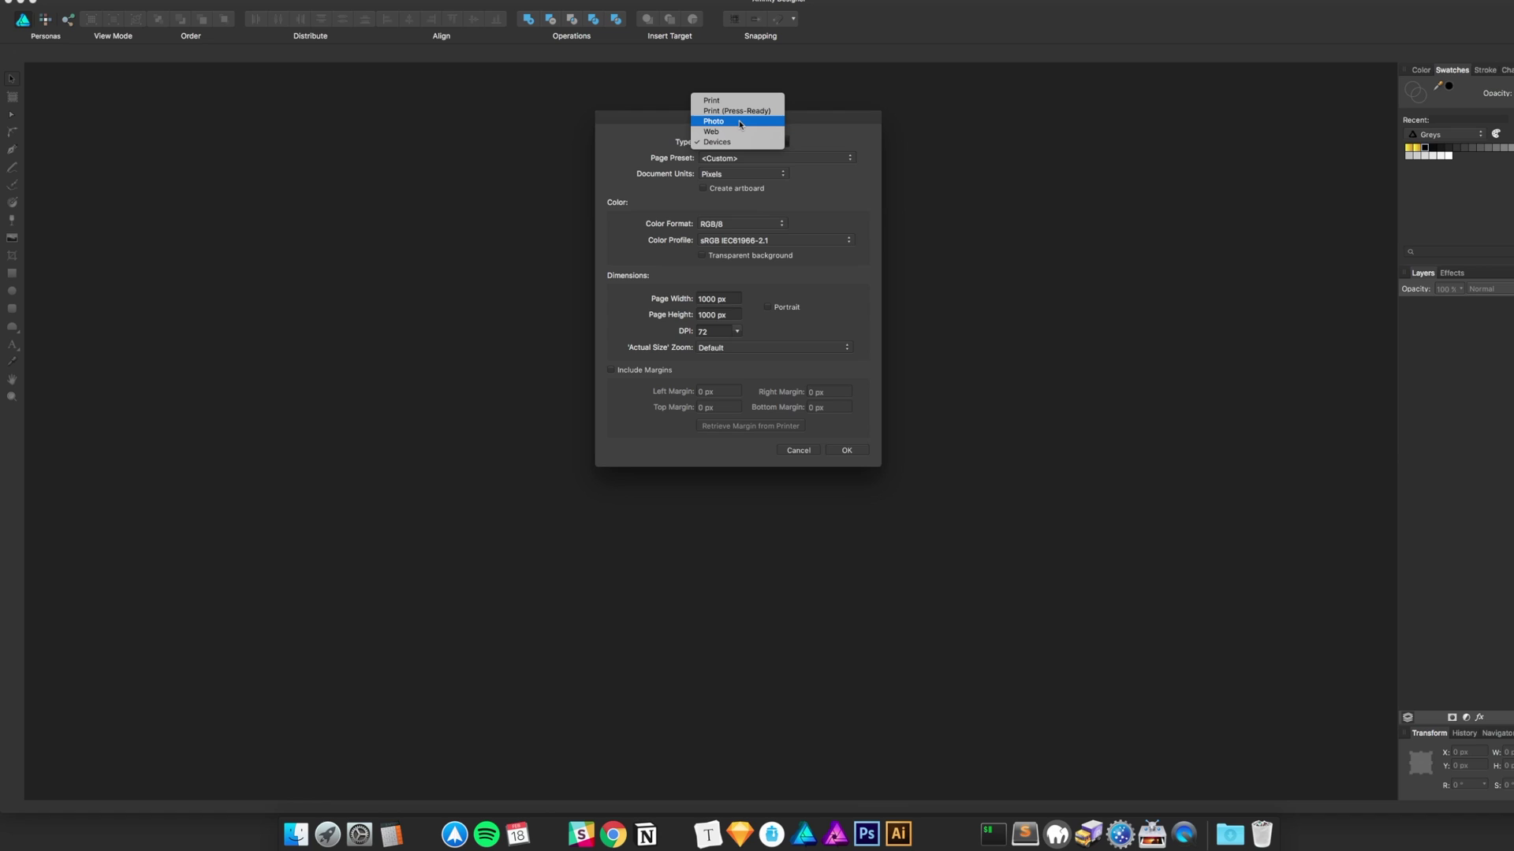
click(768, 331)
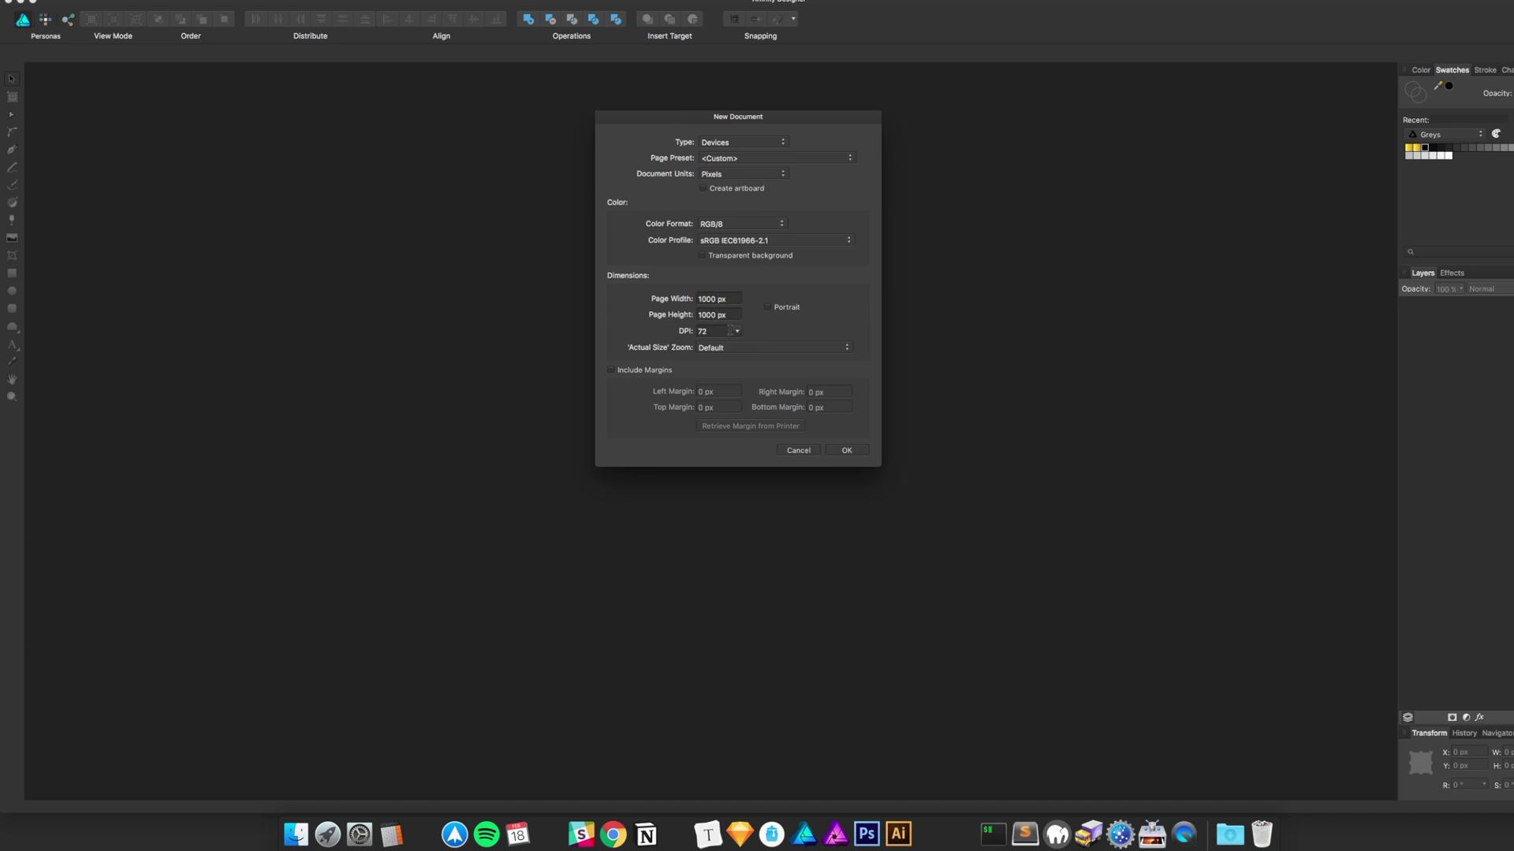
click(750, 144)
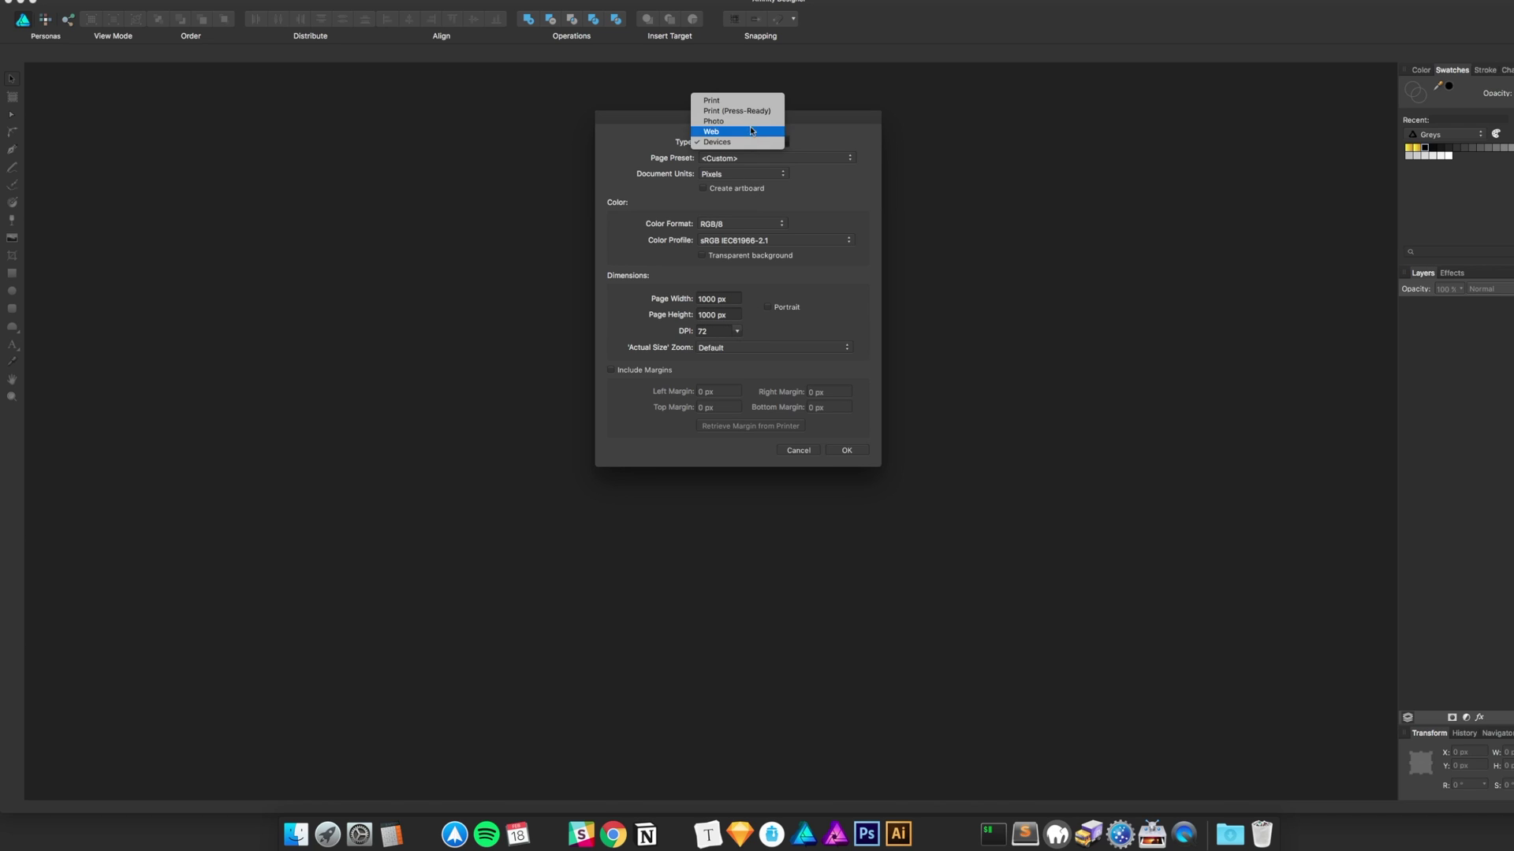
click(711, 100)
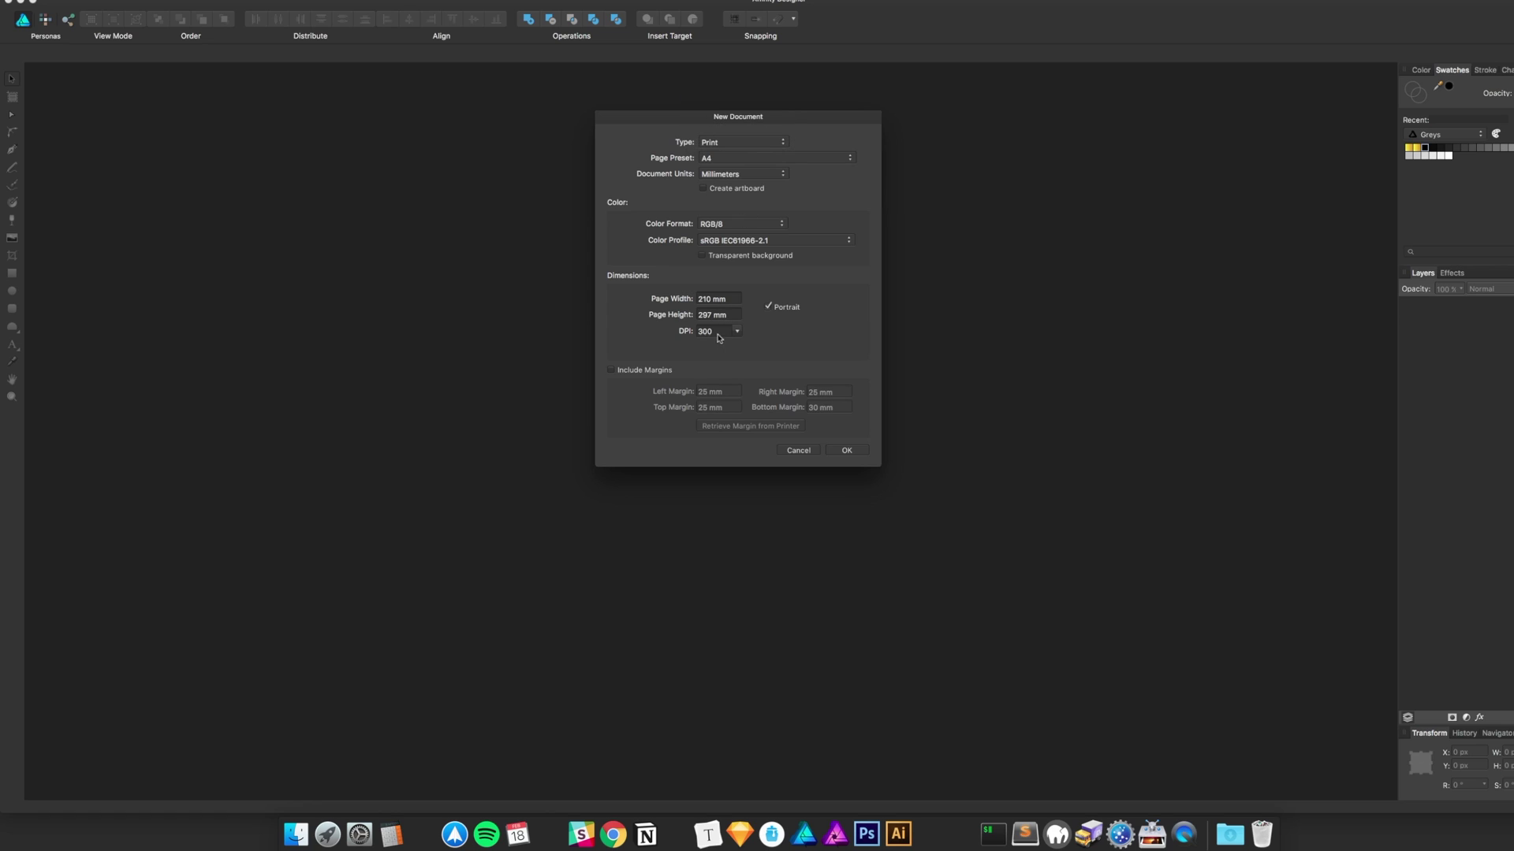
click(717, 331)
drag(718, 331, 698, 334)
click(734, 315)
click(755, 160)
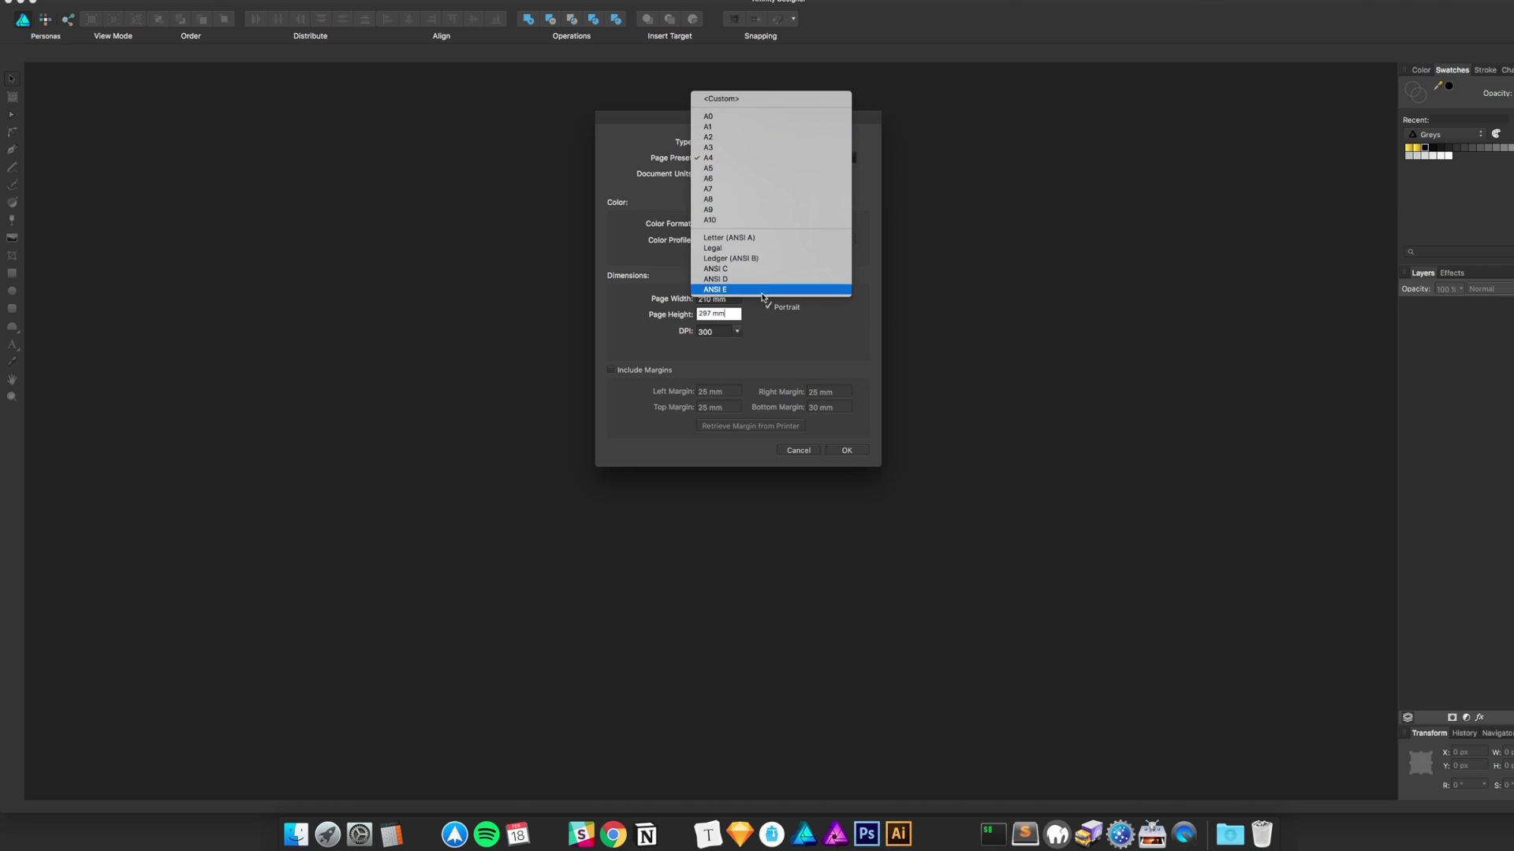
click(641, 154)
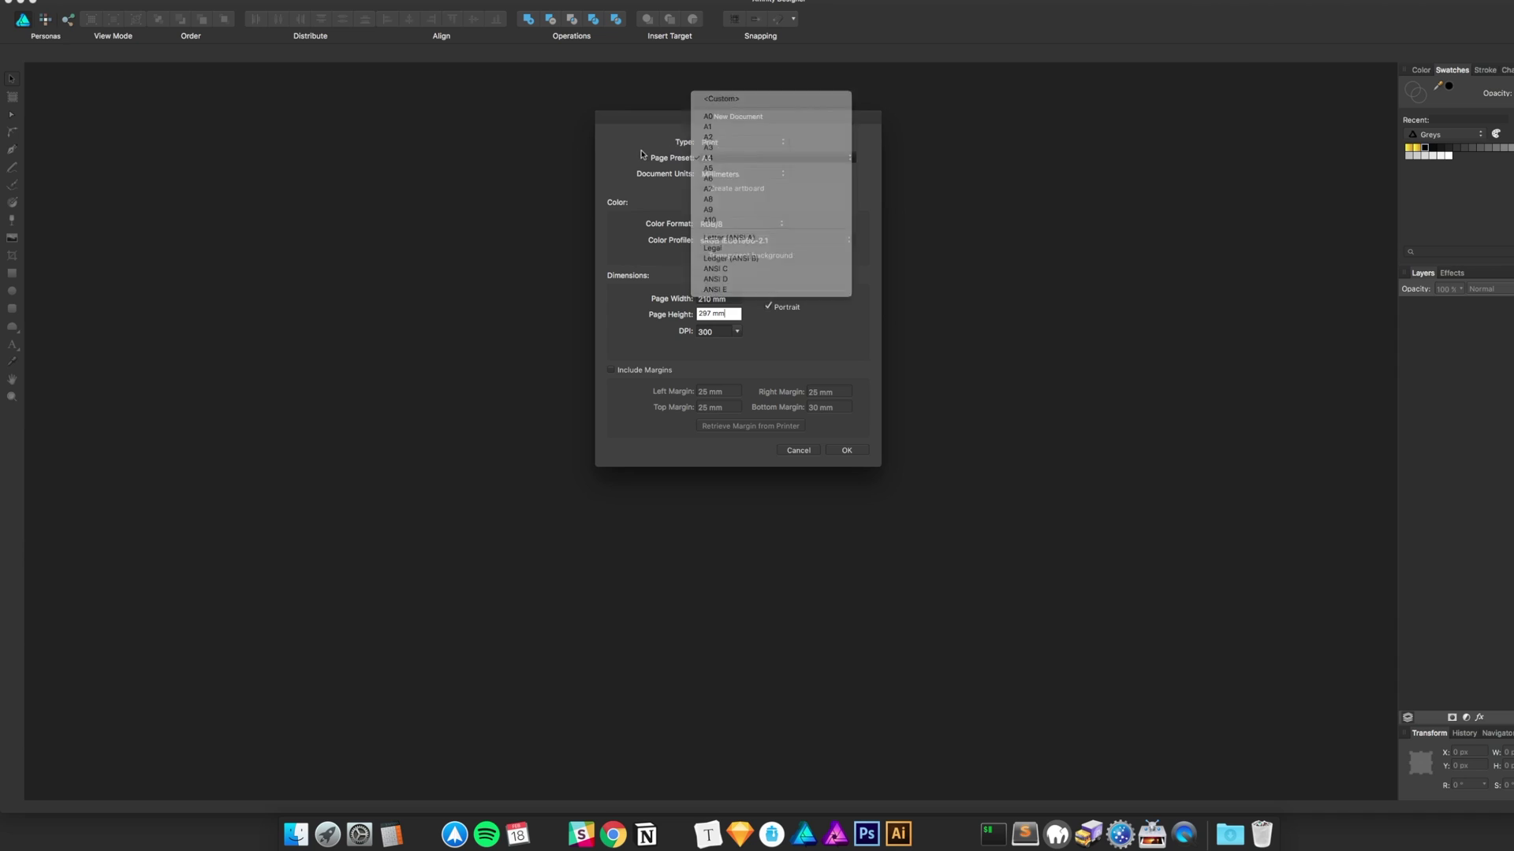
Change the document type to Web and bring up its screen presets
click(729, 142)
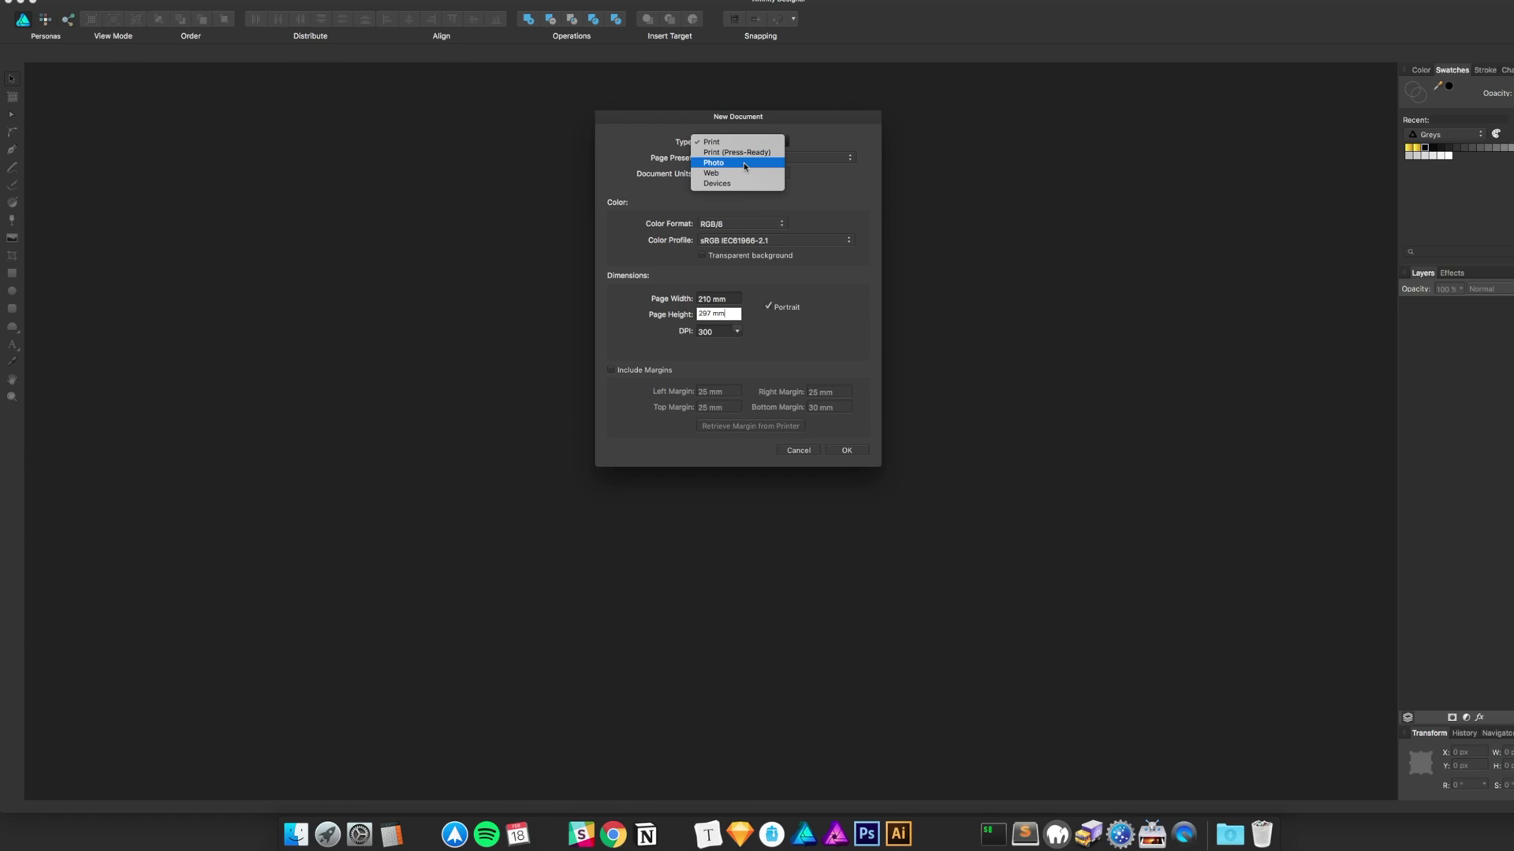
click(747, 178)
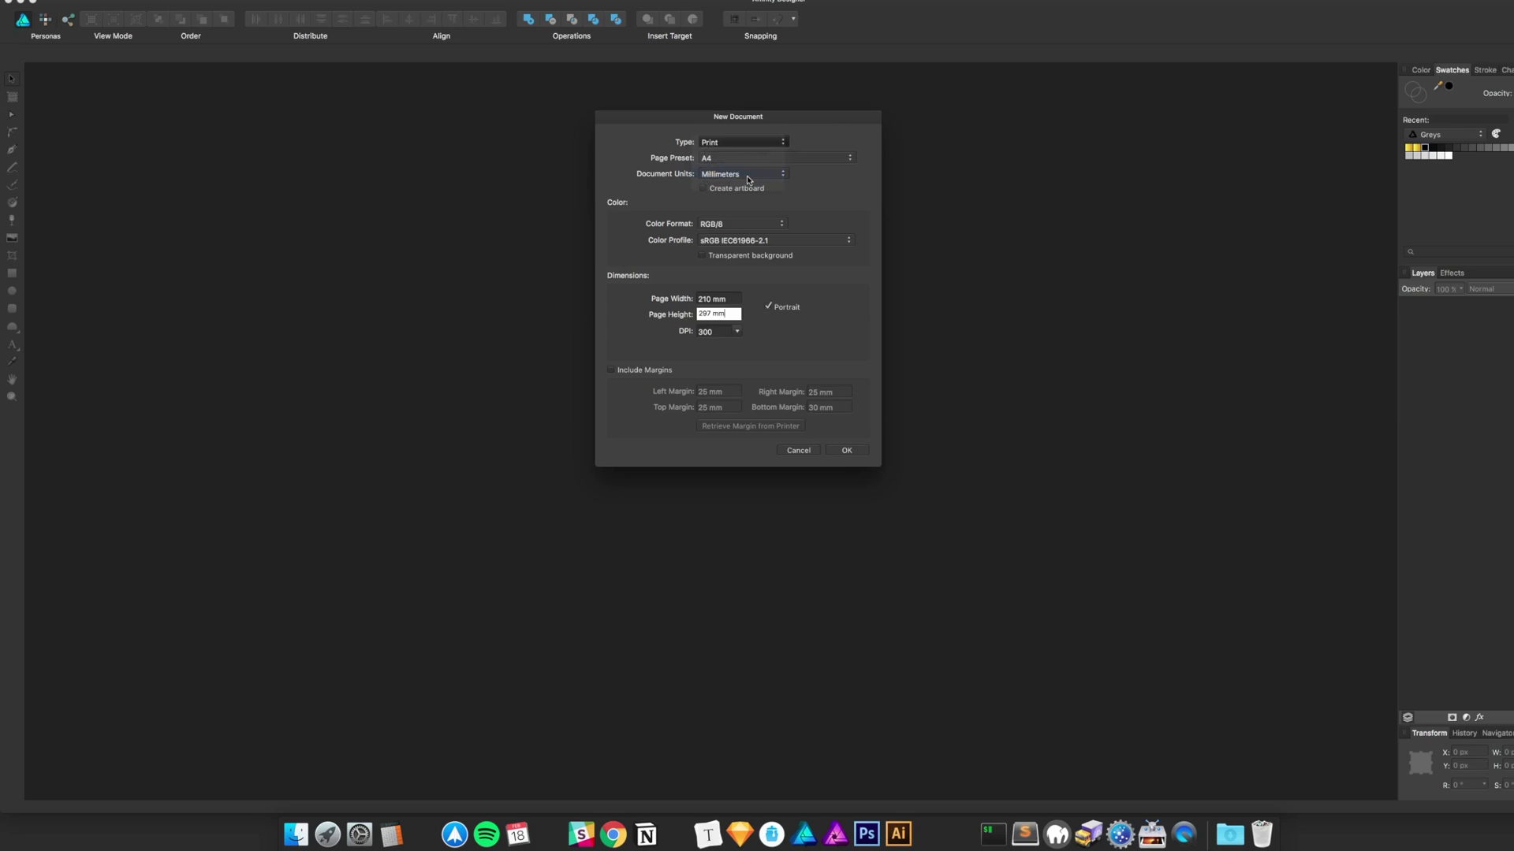
click(783, 160)
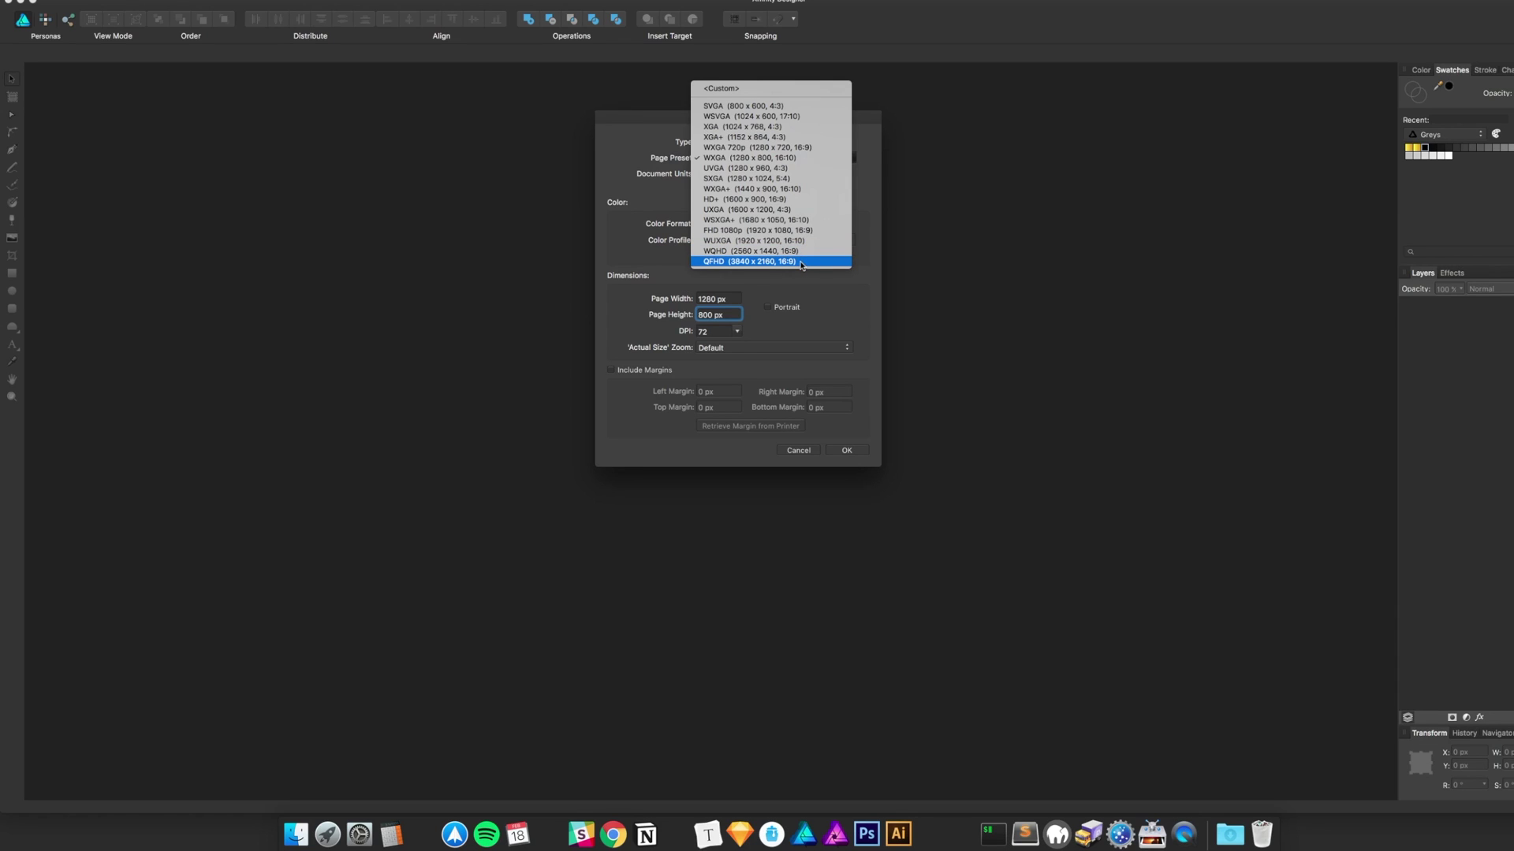
Keep WXGA, then switch the type to Devices and list presets showing iPad Air (Retina)
click(644, 260)
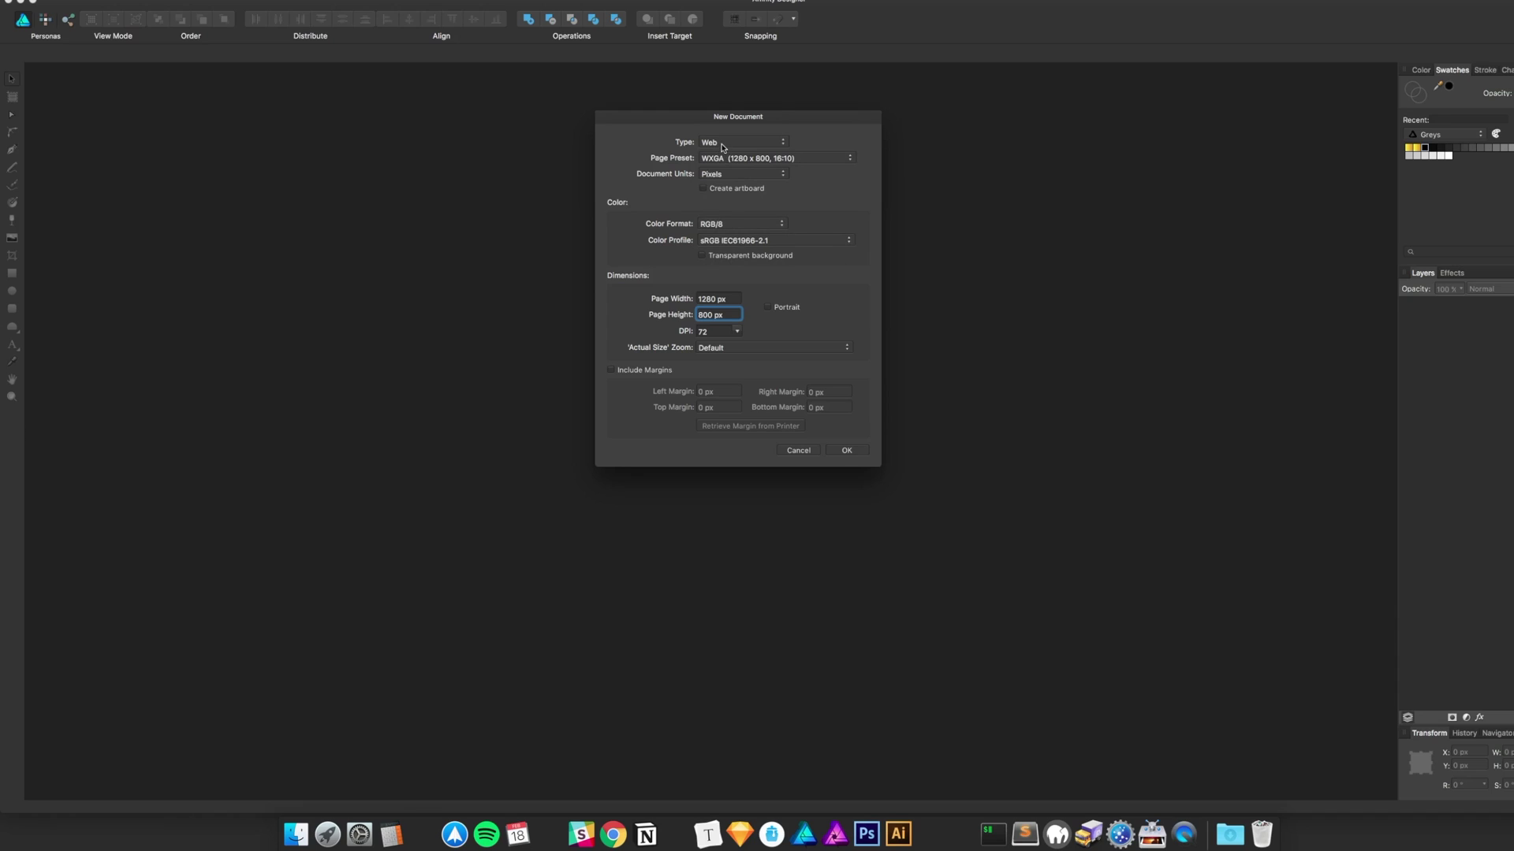
click(722, 145)
click(722, 153)
click(807, 159)
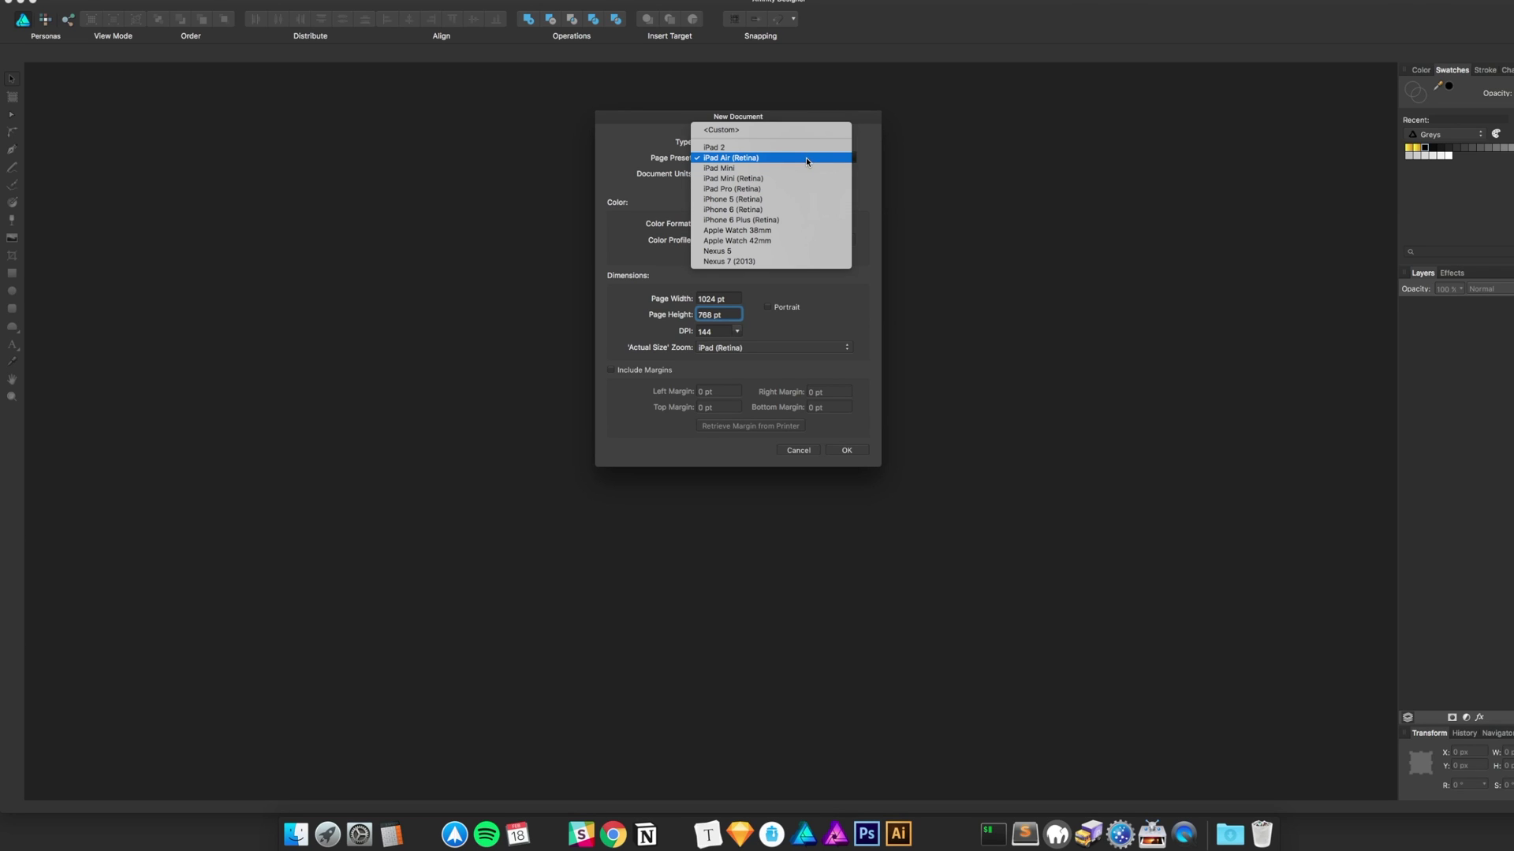
Create the iPad Air (Retina) document at 144 DPI in portrait with margins enabled
click(759, 159)
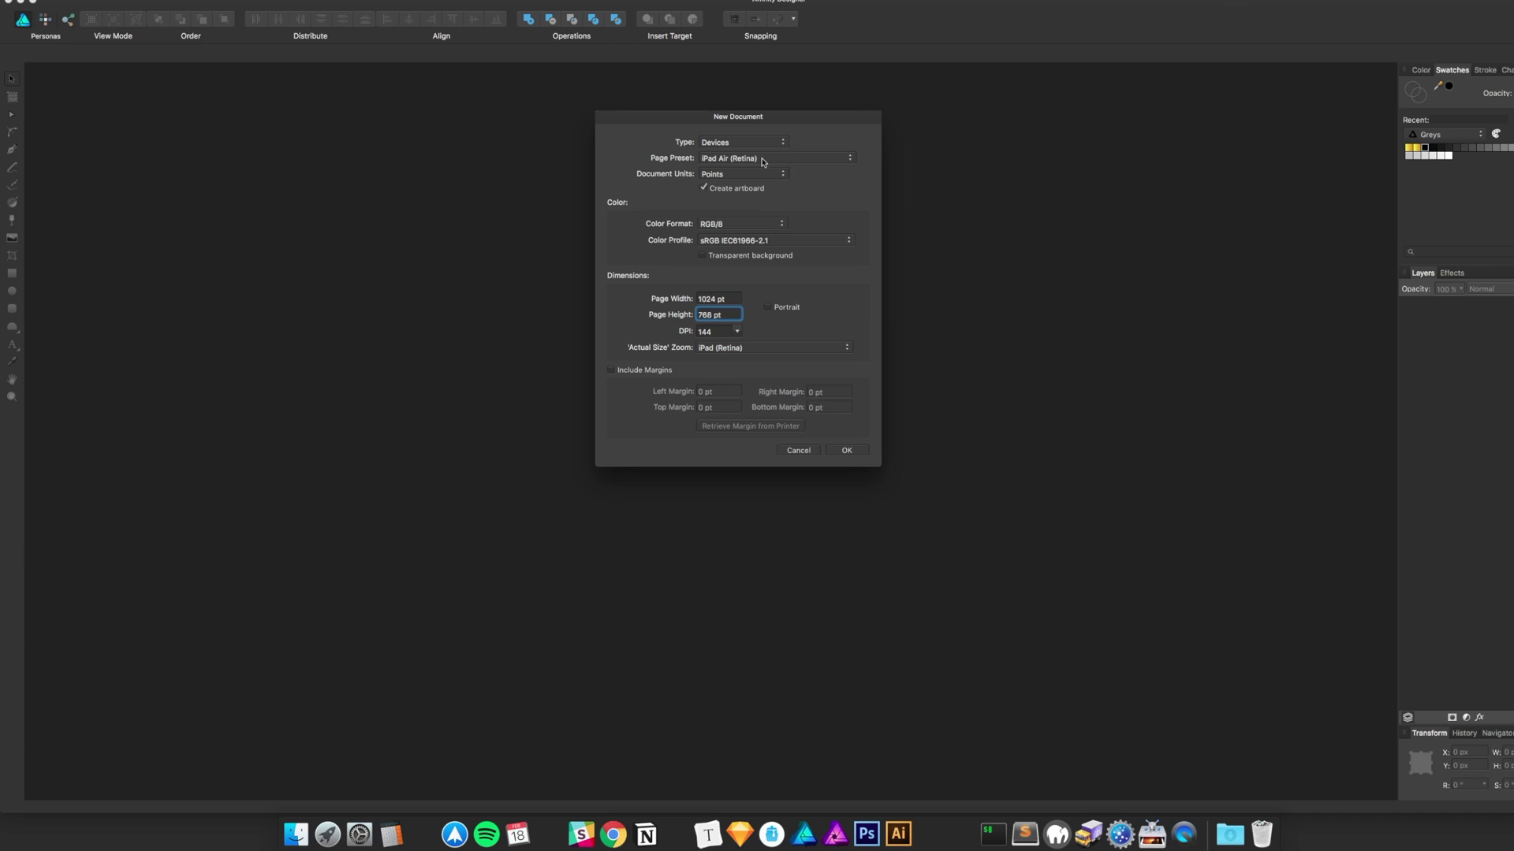
click(723, 333)
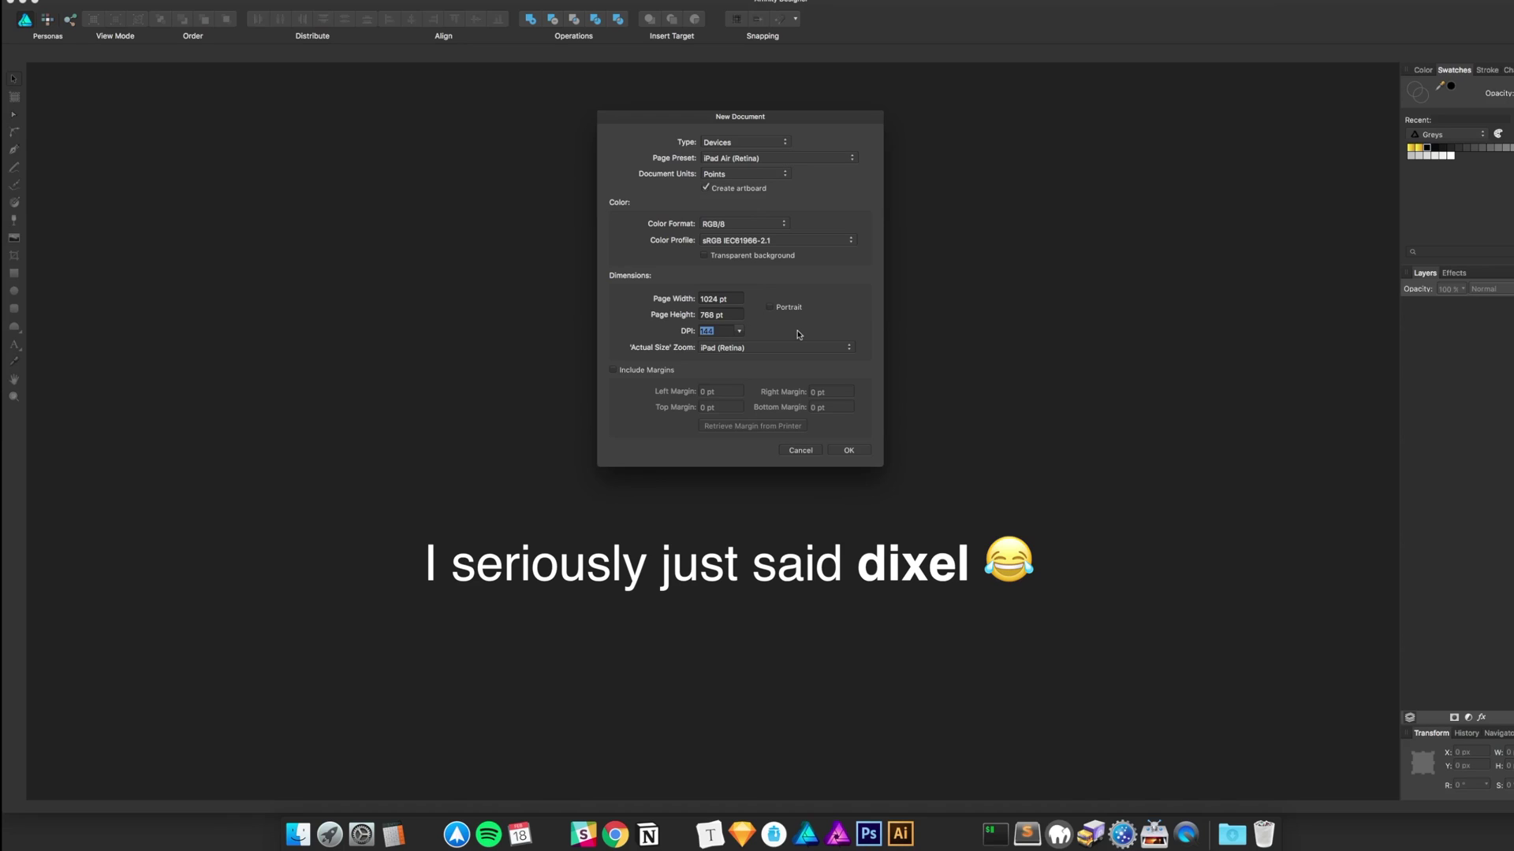
click(724, 333)
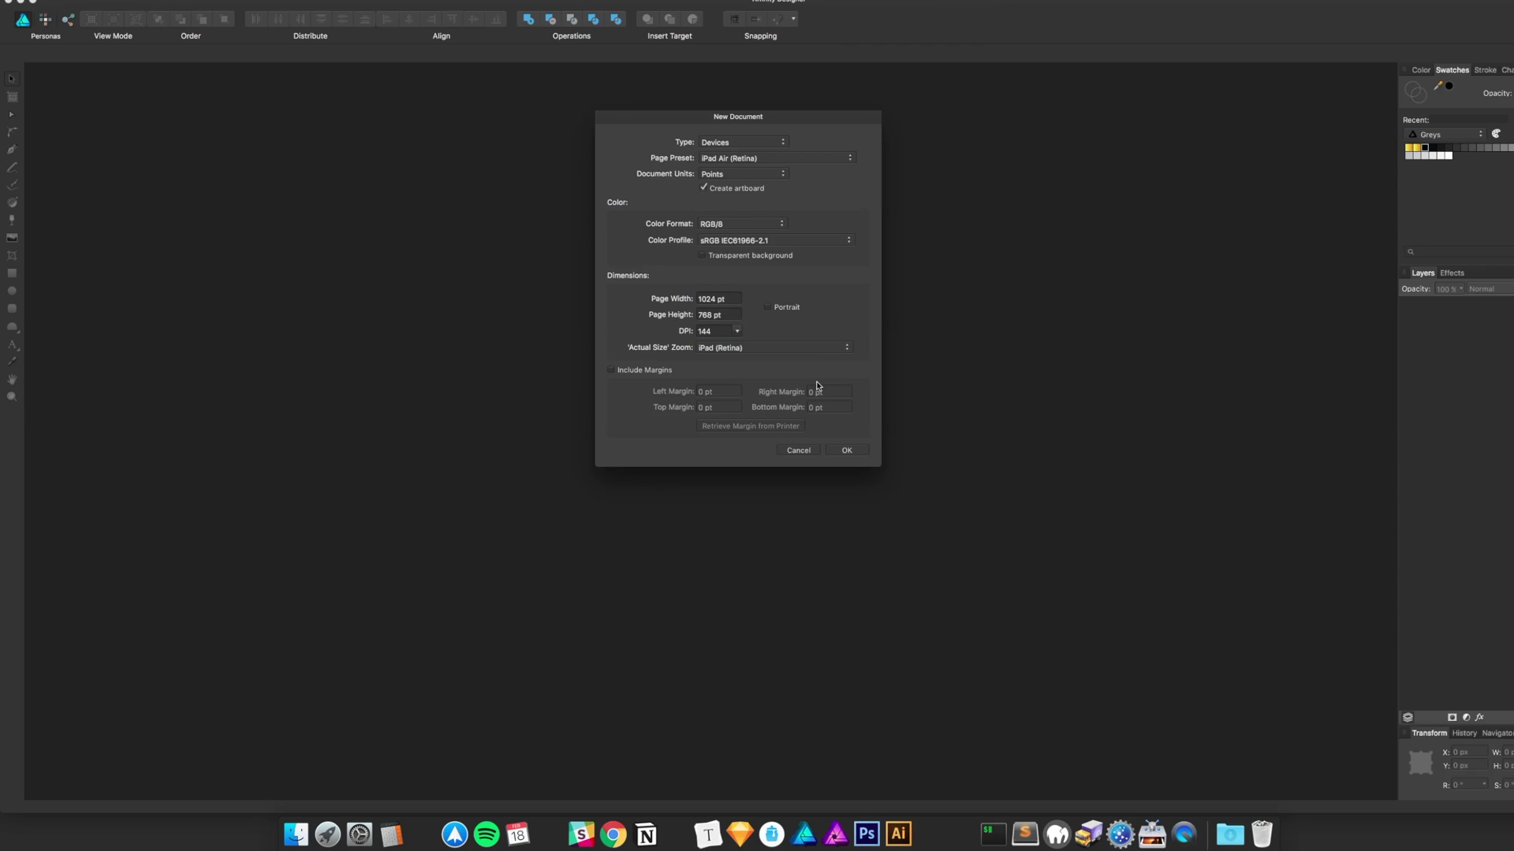
click(789, 309)
click(789, 309)
click(788, 310)
click(659, 371)
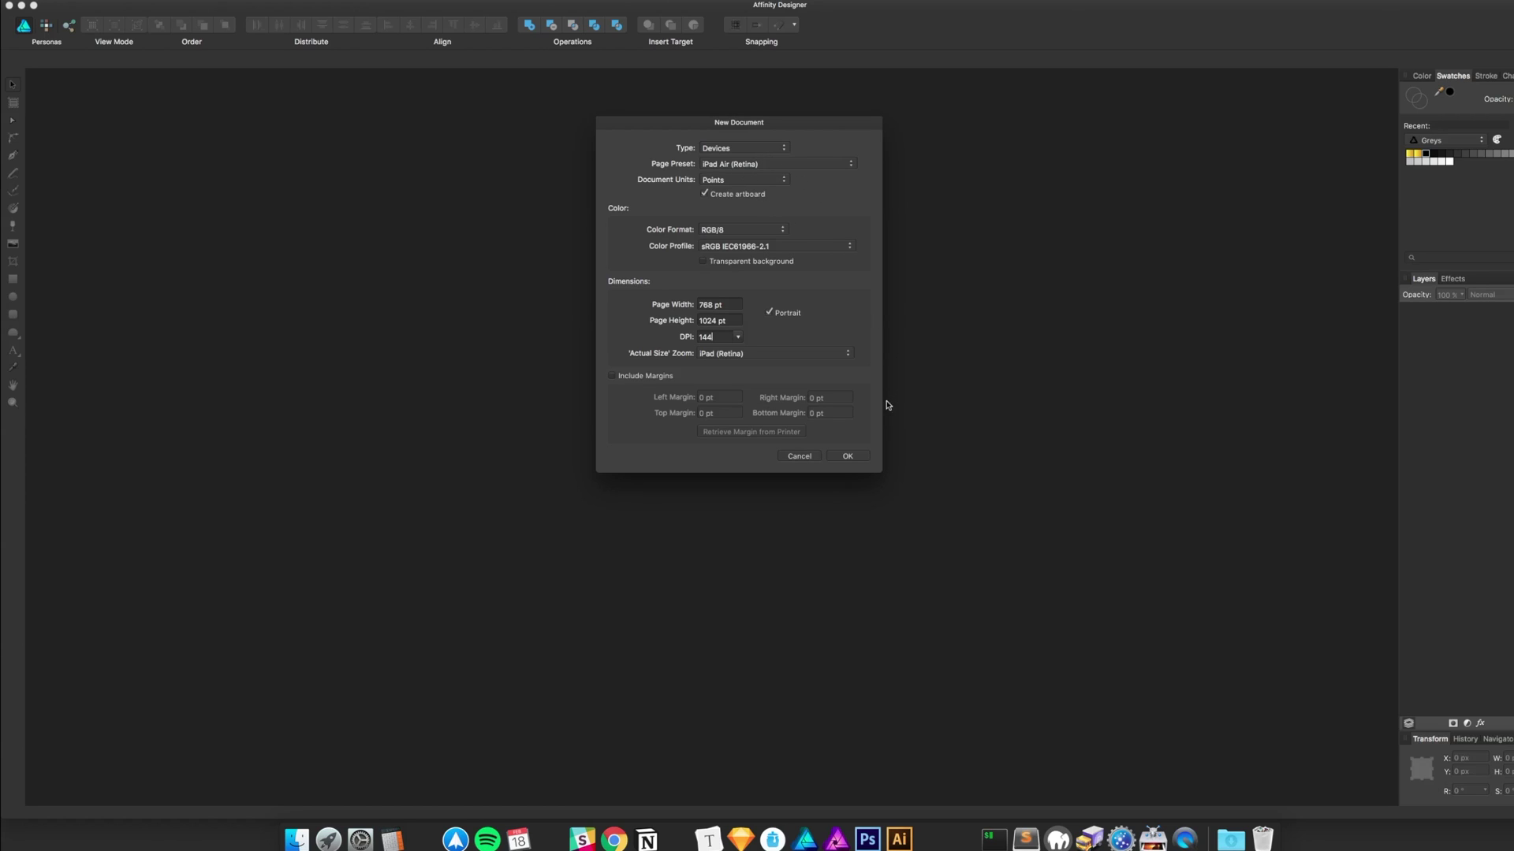
click(847, 456)
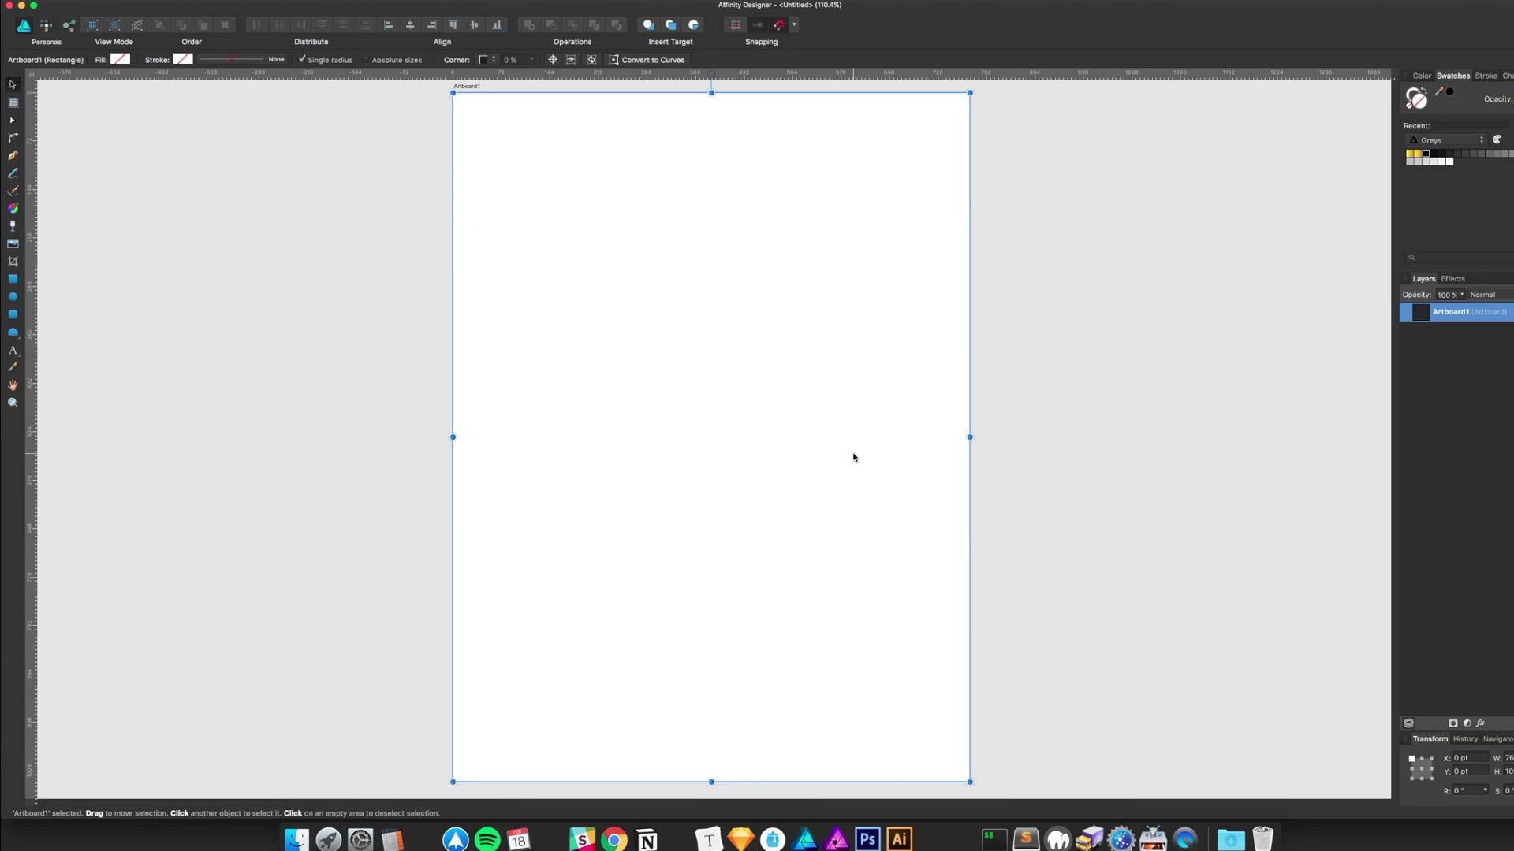
Rename Artboard1 to 'iPad Retina' in the Layers panel
click(344, 230)
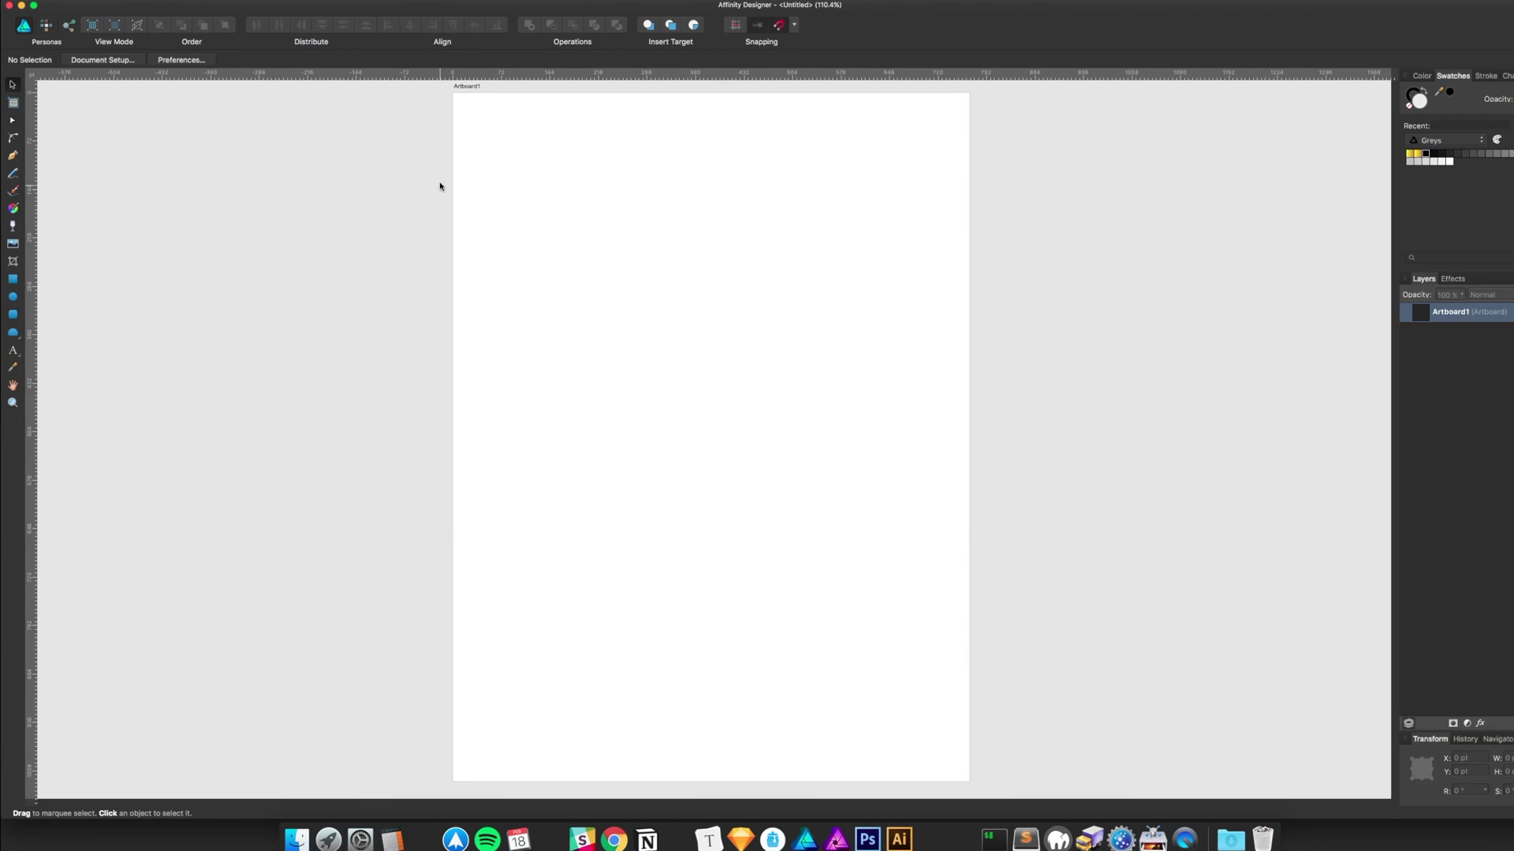
click(461, 105)
scroll(662, 358, up, 3)
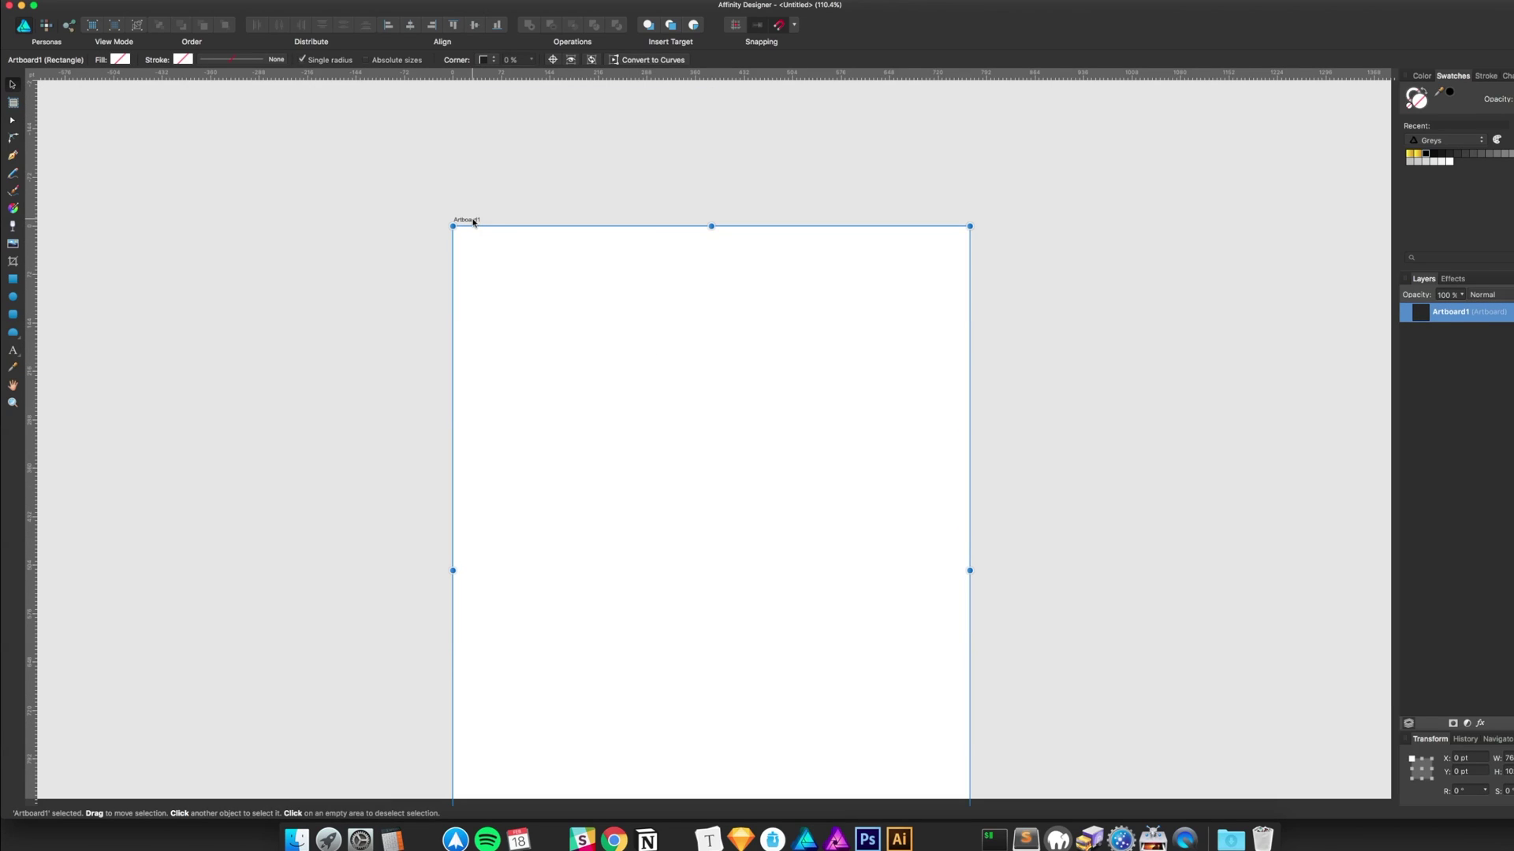
double_click(1452, 311)
text(iPad Retina)
key(Return)
click(820, 213)
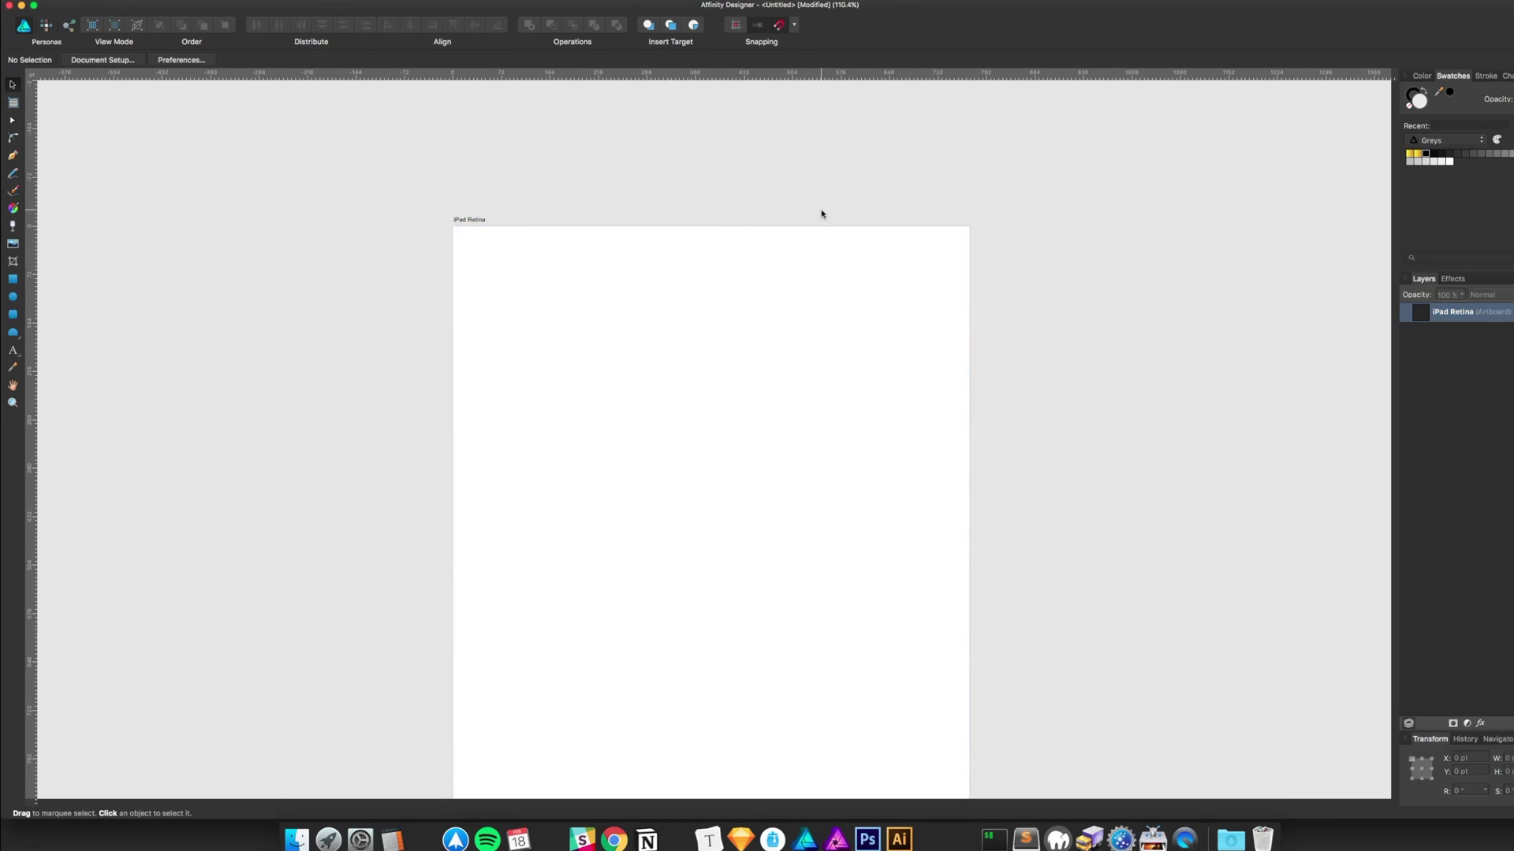
Move the iPad Retina artboard up-left and Alt-drag a duplicate to its right
key(super+alt+p)
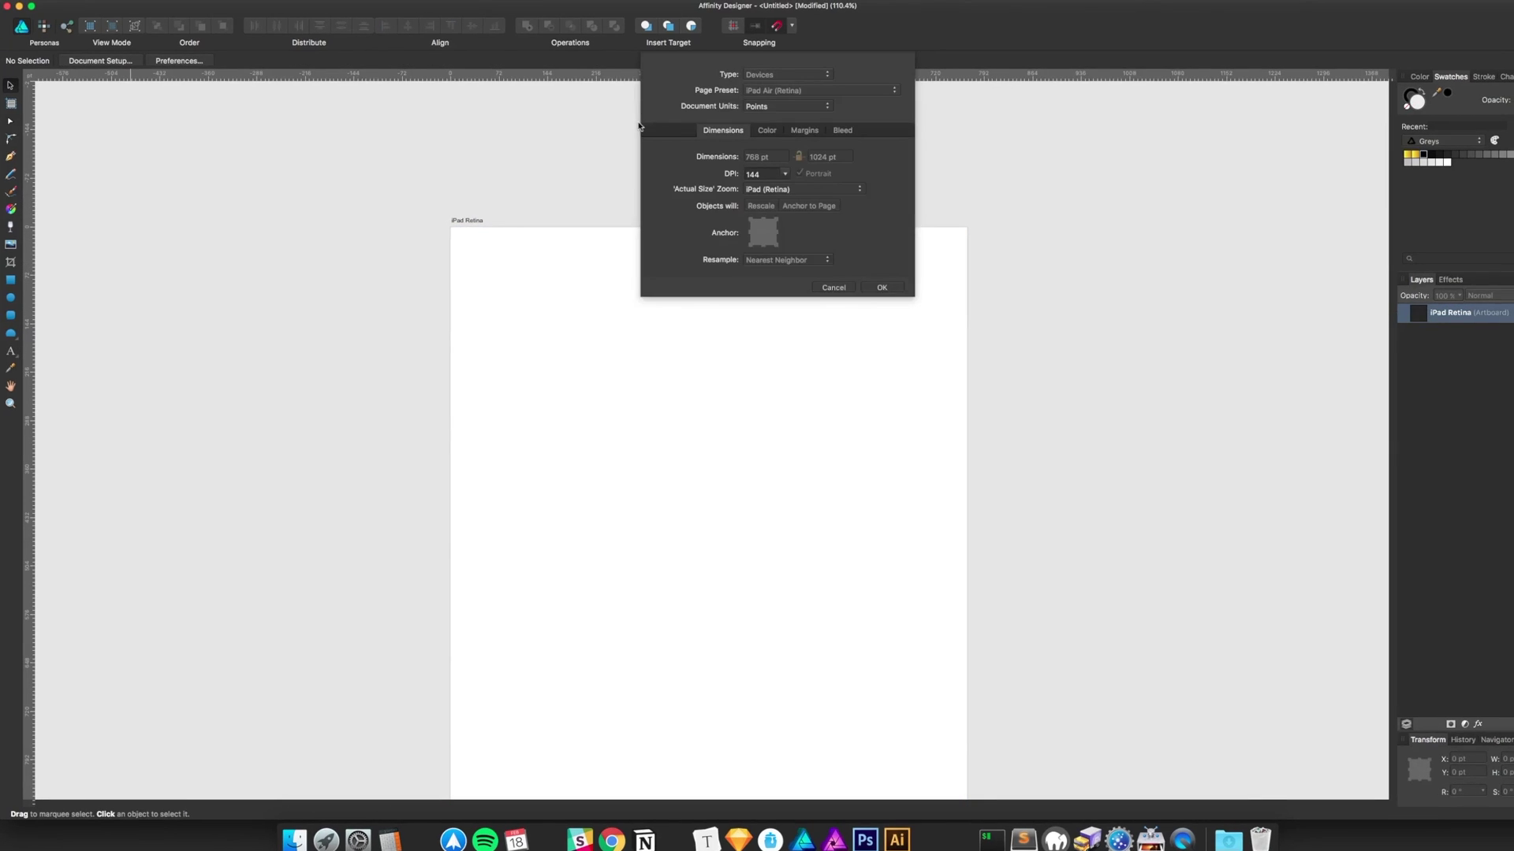
click(841, 290)
drag(480, 230, 254, 153)
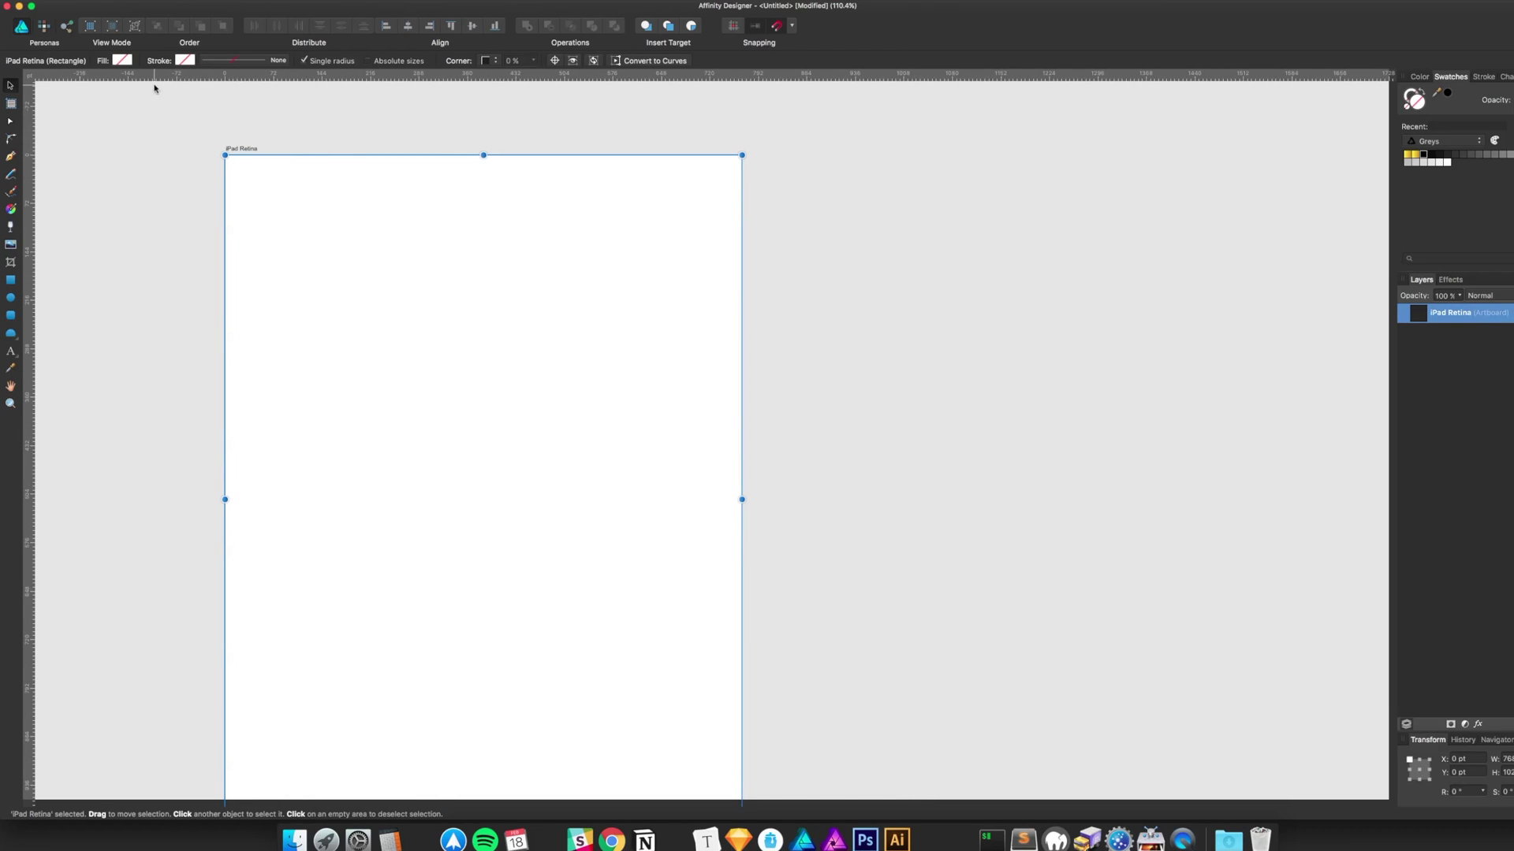
drag(244, 153, 823, 157)
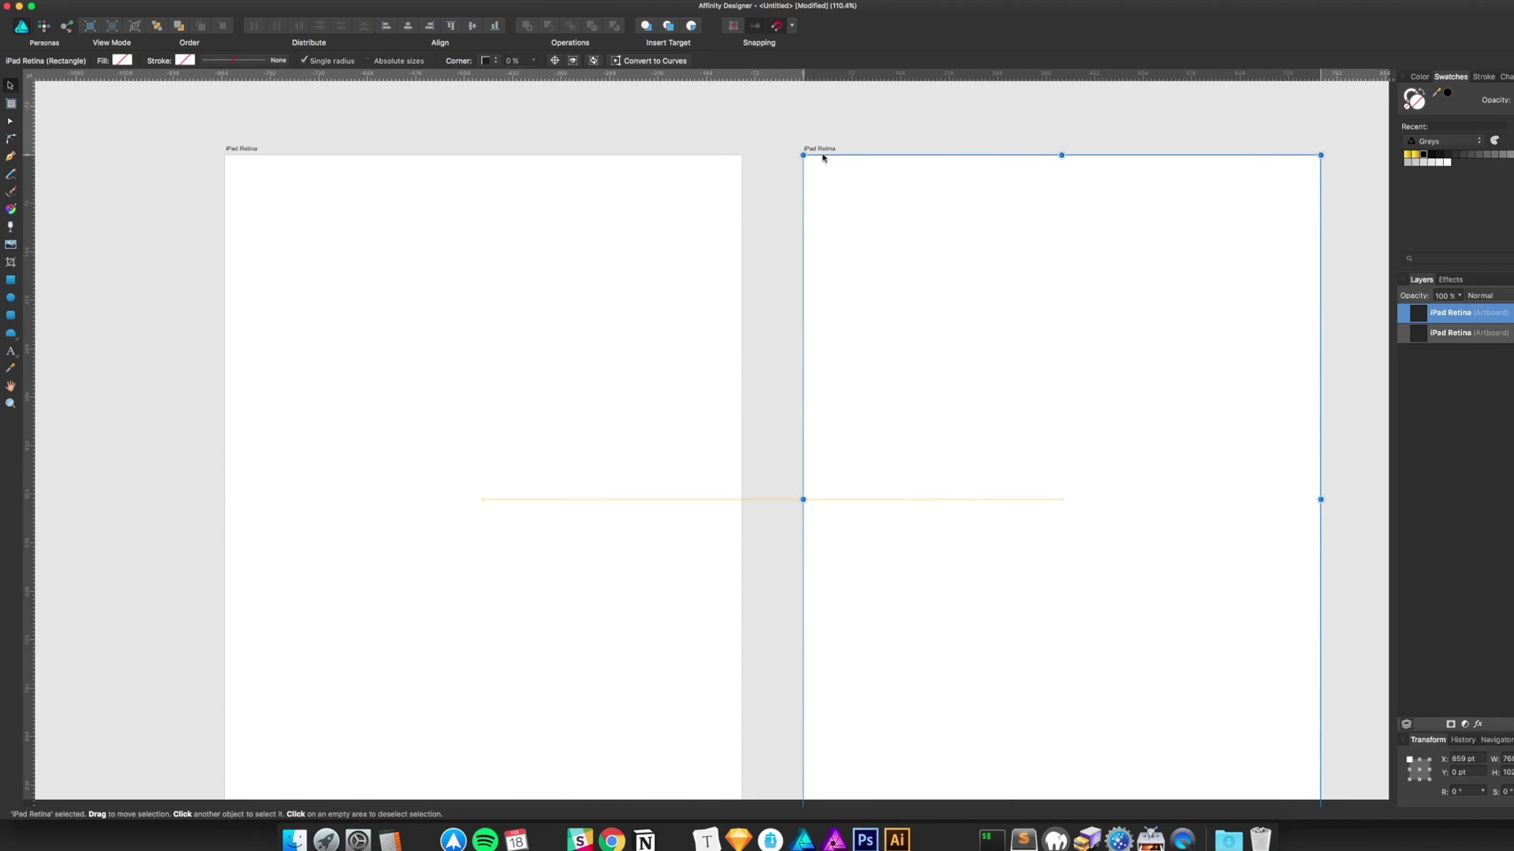
Draw a new Artboard1 beside the iPad artboards and choose the iPhone 6 size preset
click(158, 118)
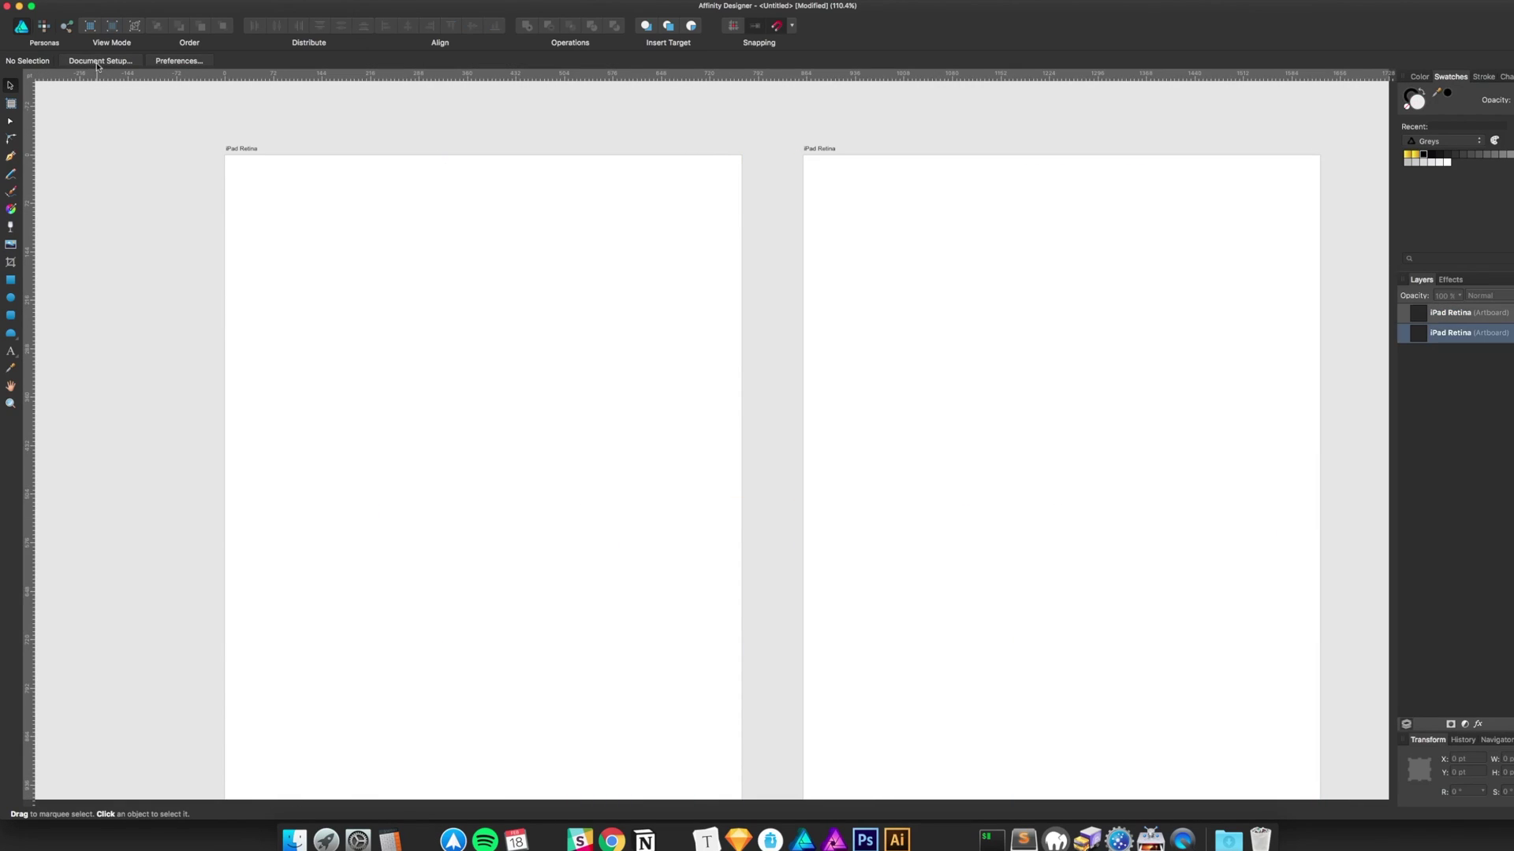
click(11, 103)
scroll(429, 193, right, 10)
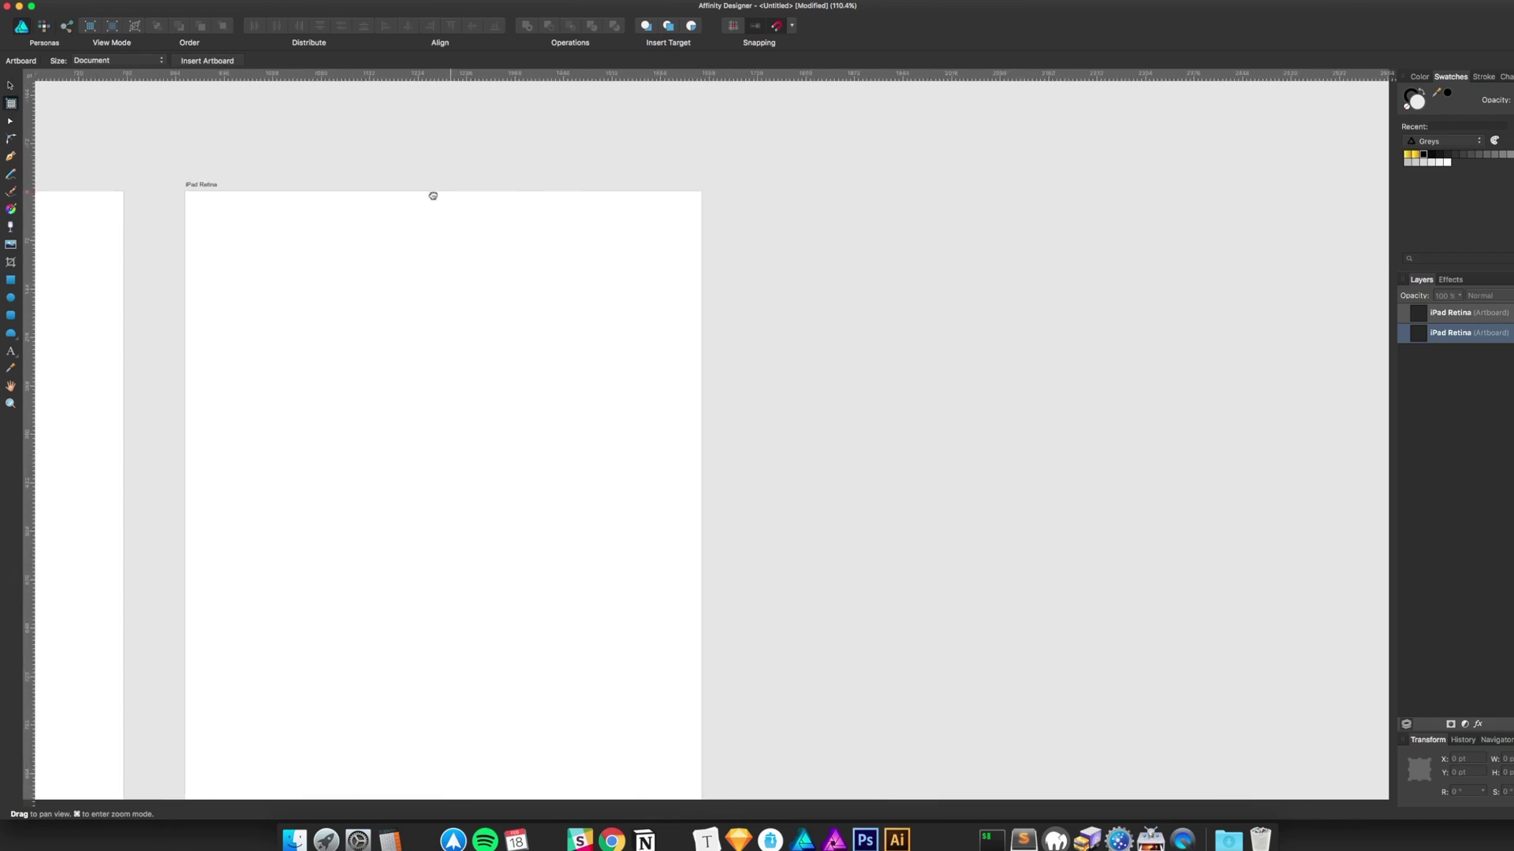
drag(477, 149, 1004, 784)
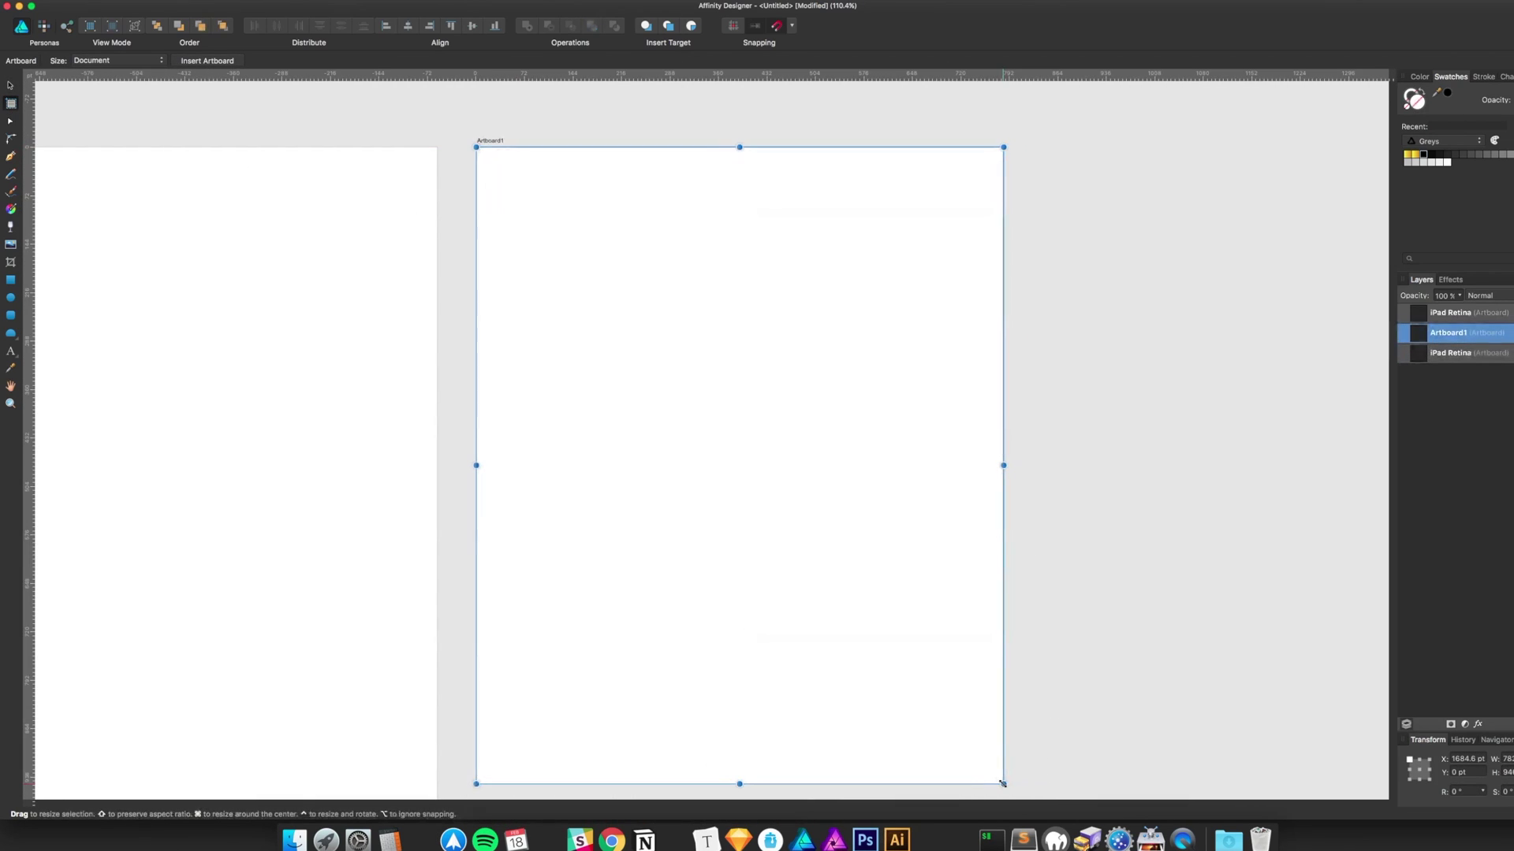
click(145, 62)
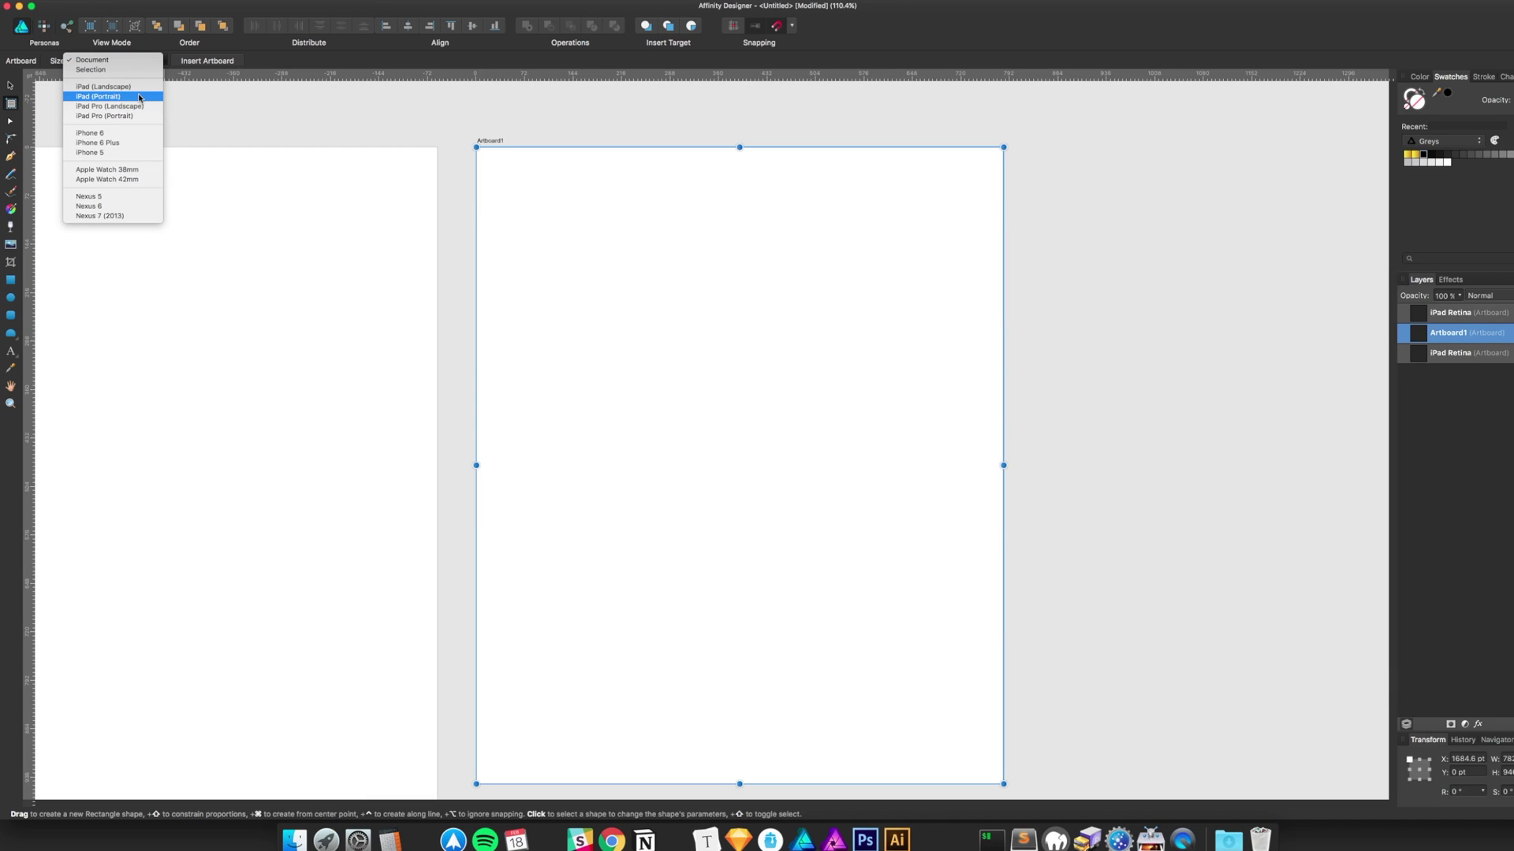
click(141, 134)
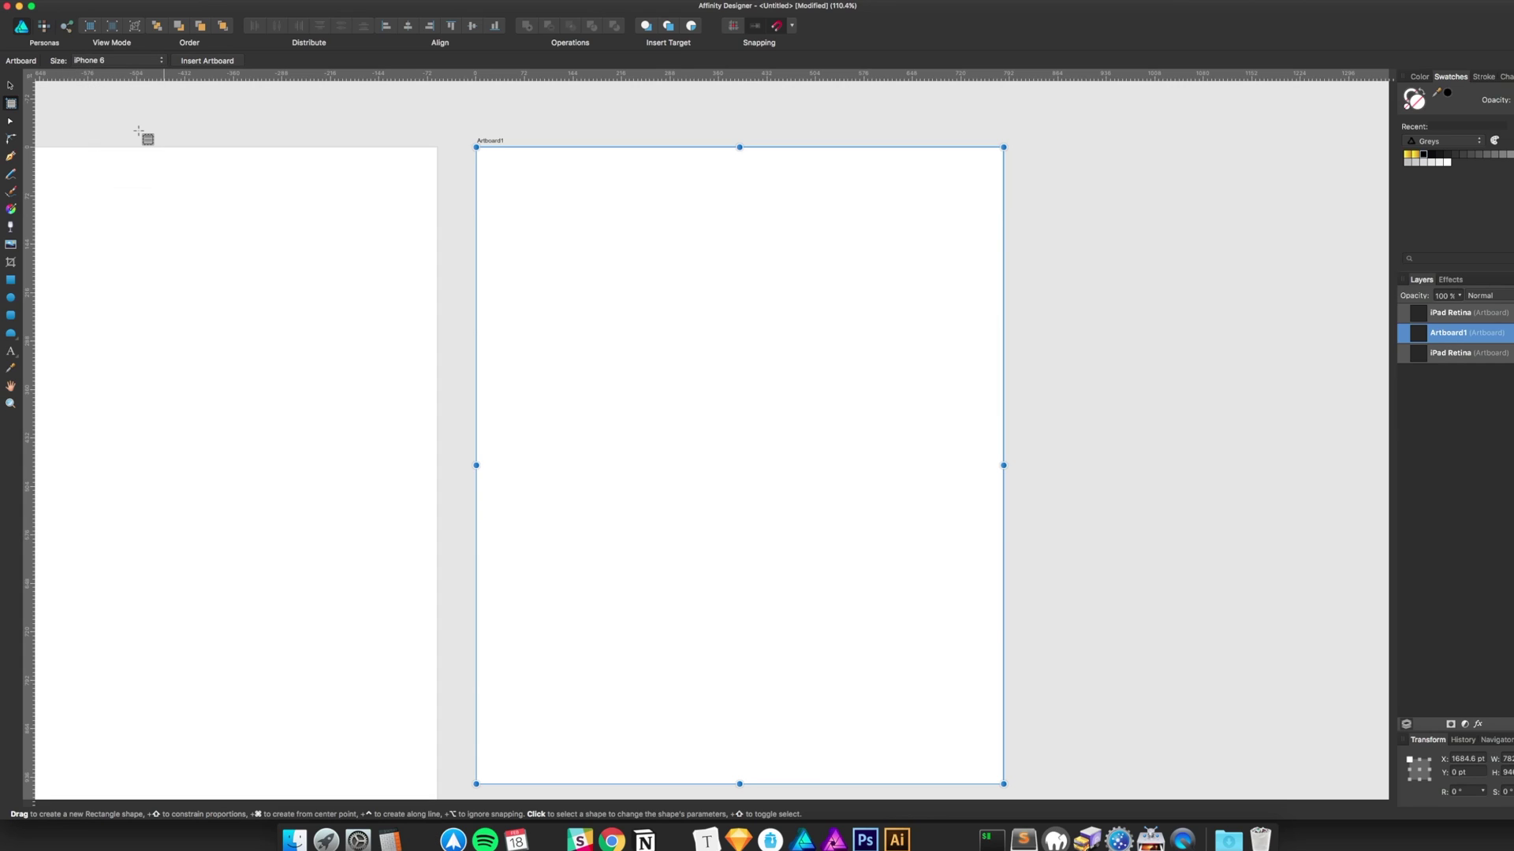
Insert an iPhone 6 artboard, then an Apple Watch 42mm artboard
click(191, 62)
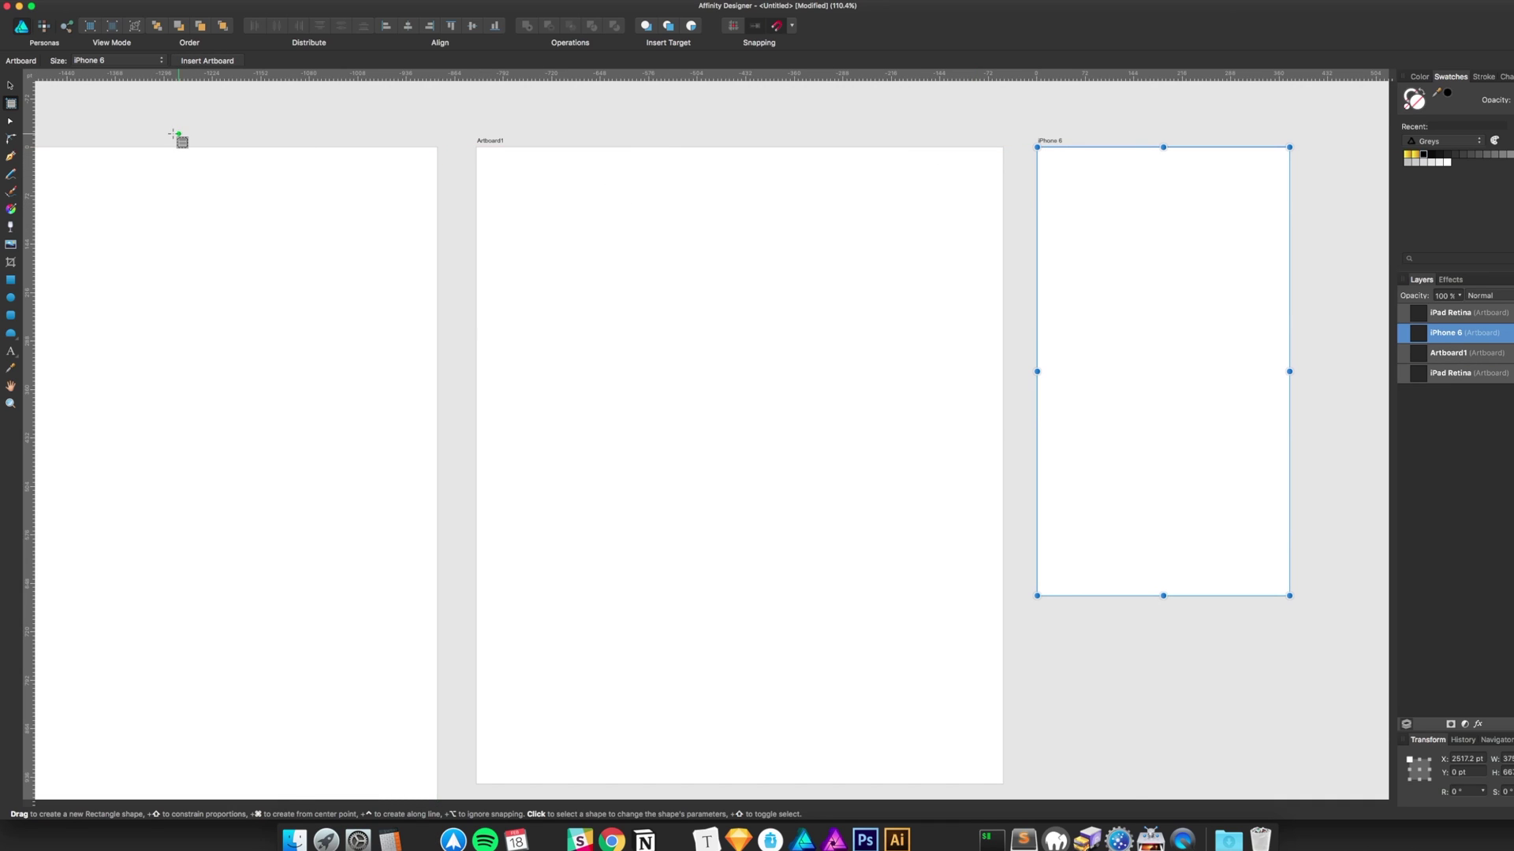
click(11, 85)
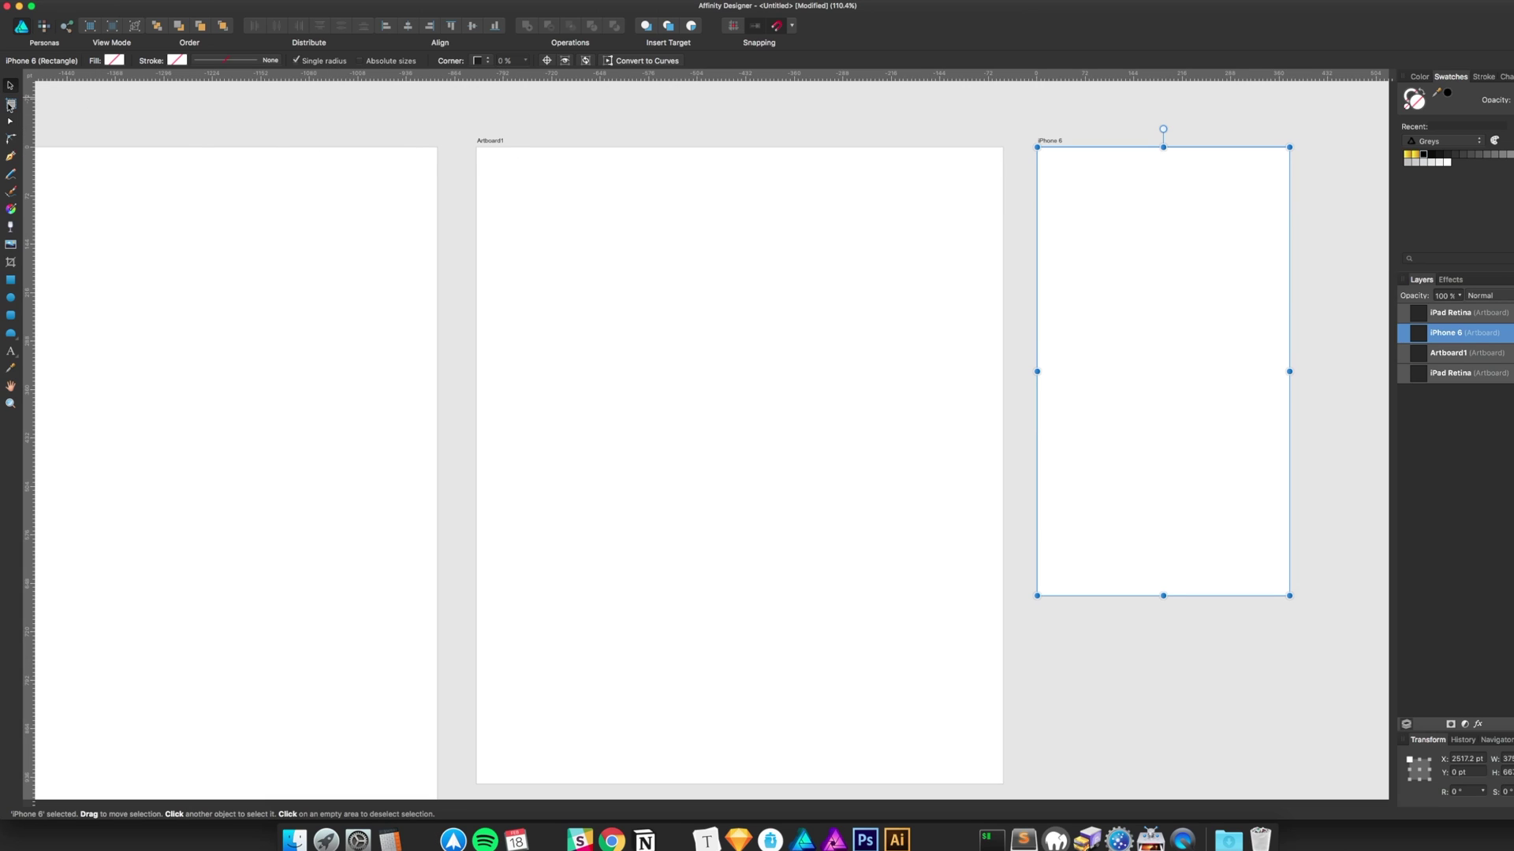
click(9, 105)
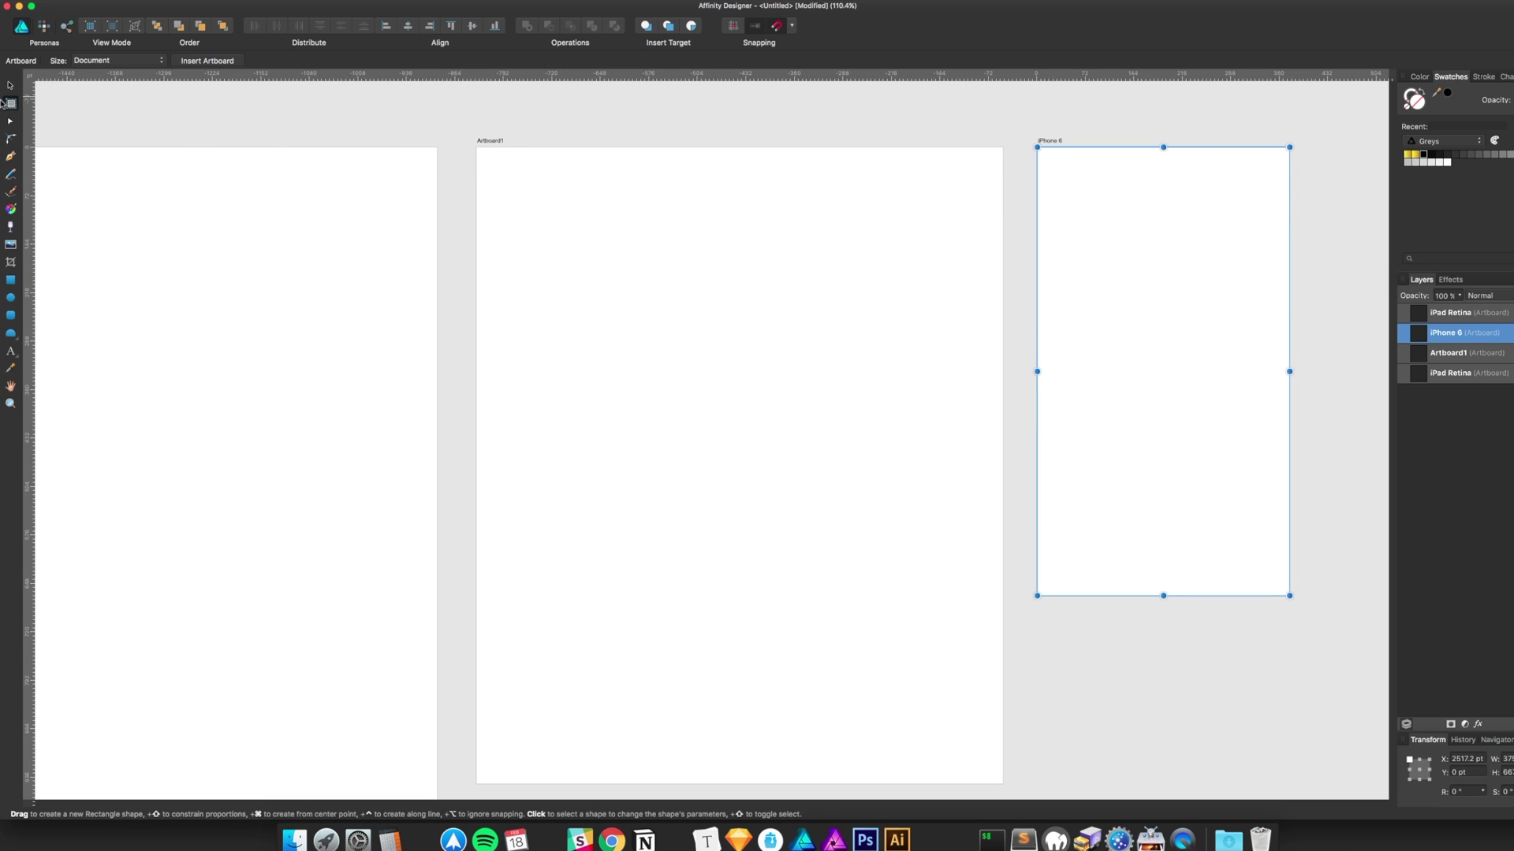
click(108, 60)
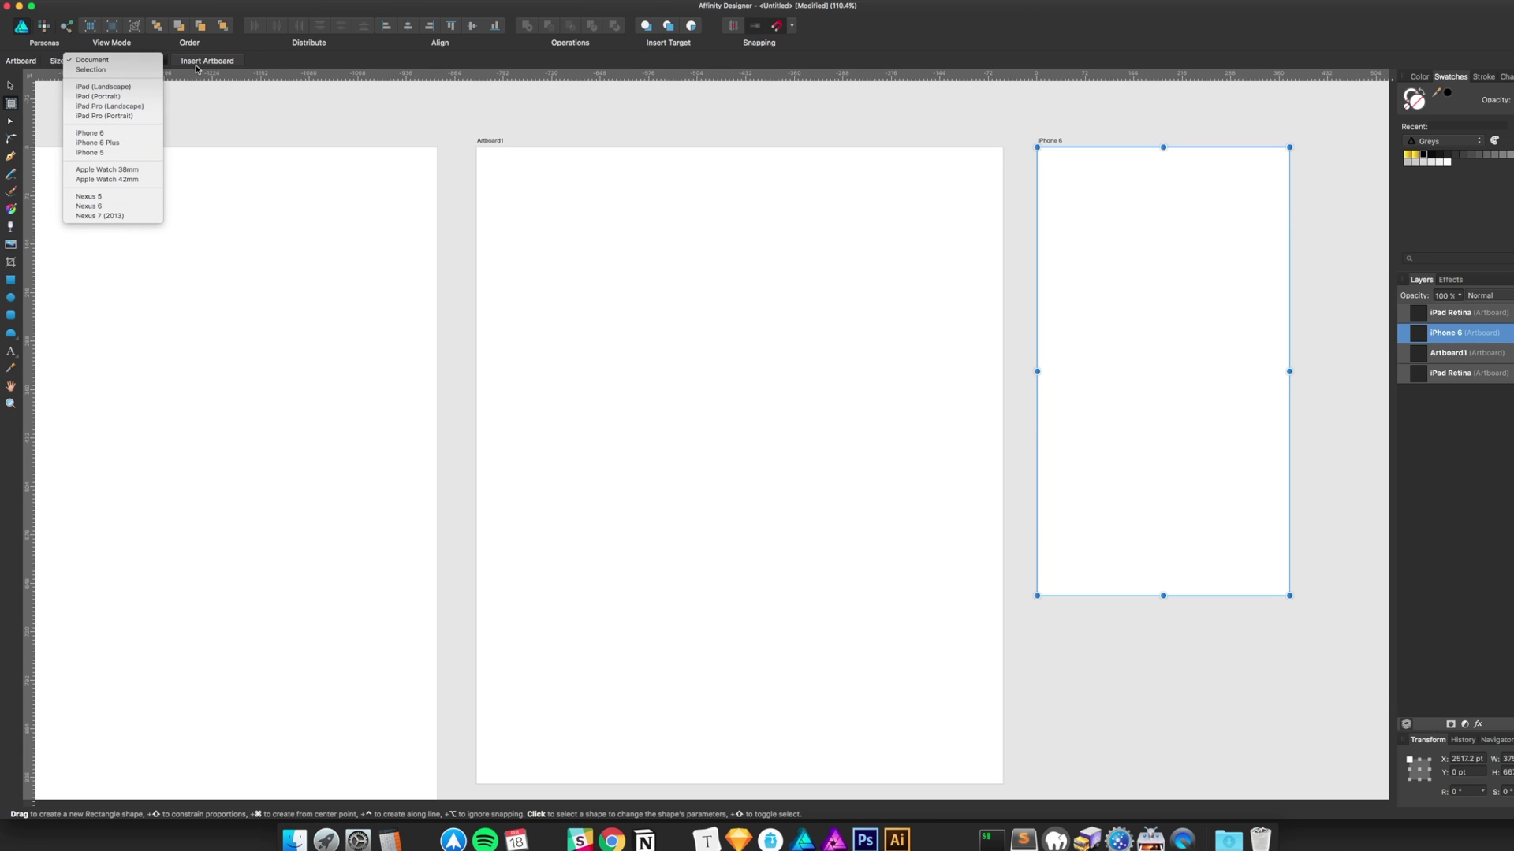
click(50, 64)
click(91, 61)
click(143, 180)
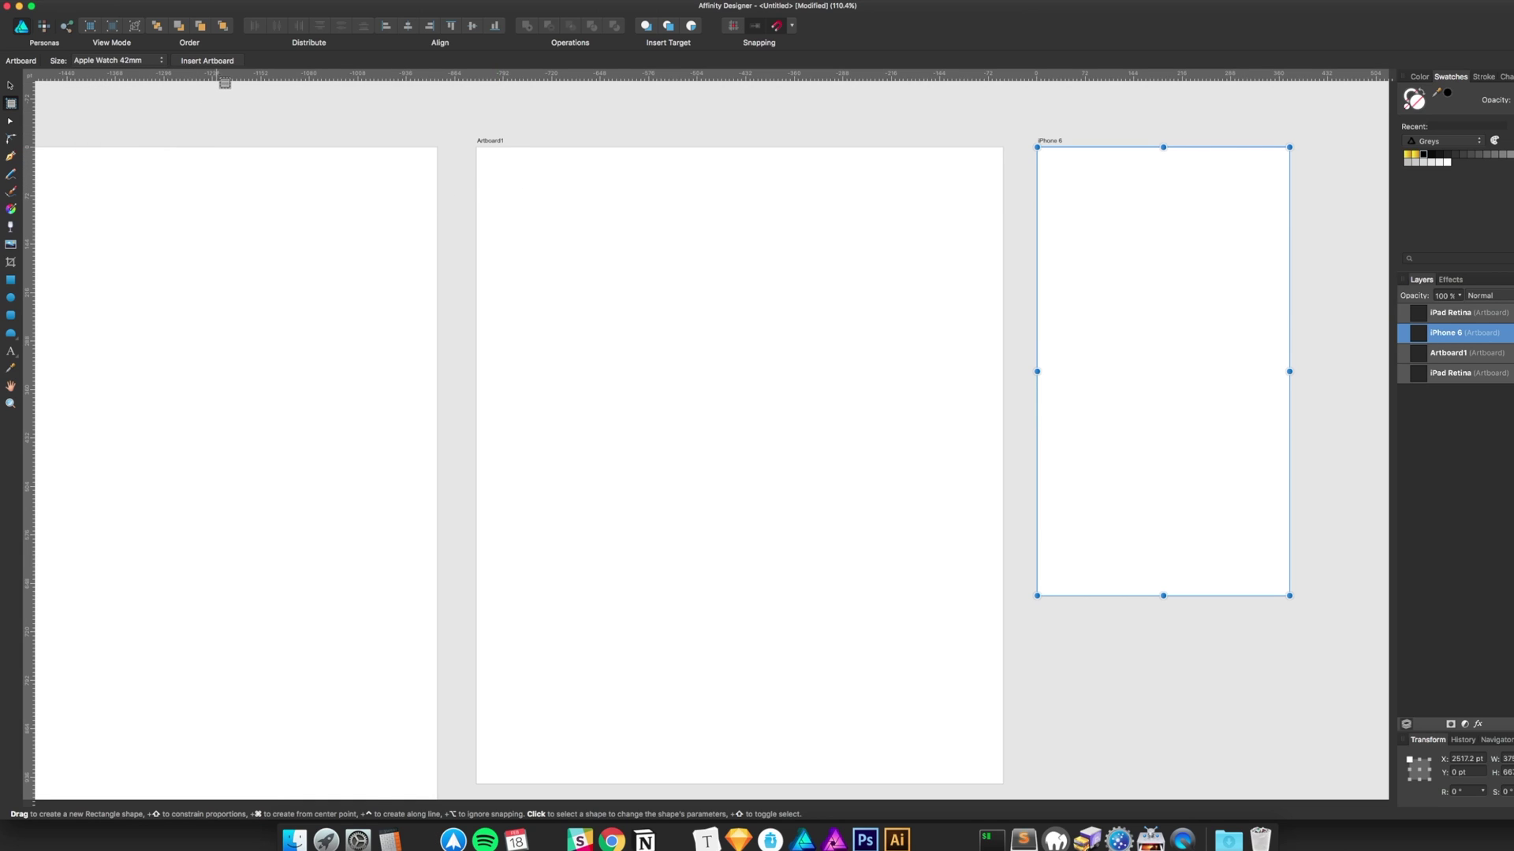
click(213, 63)
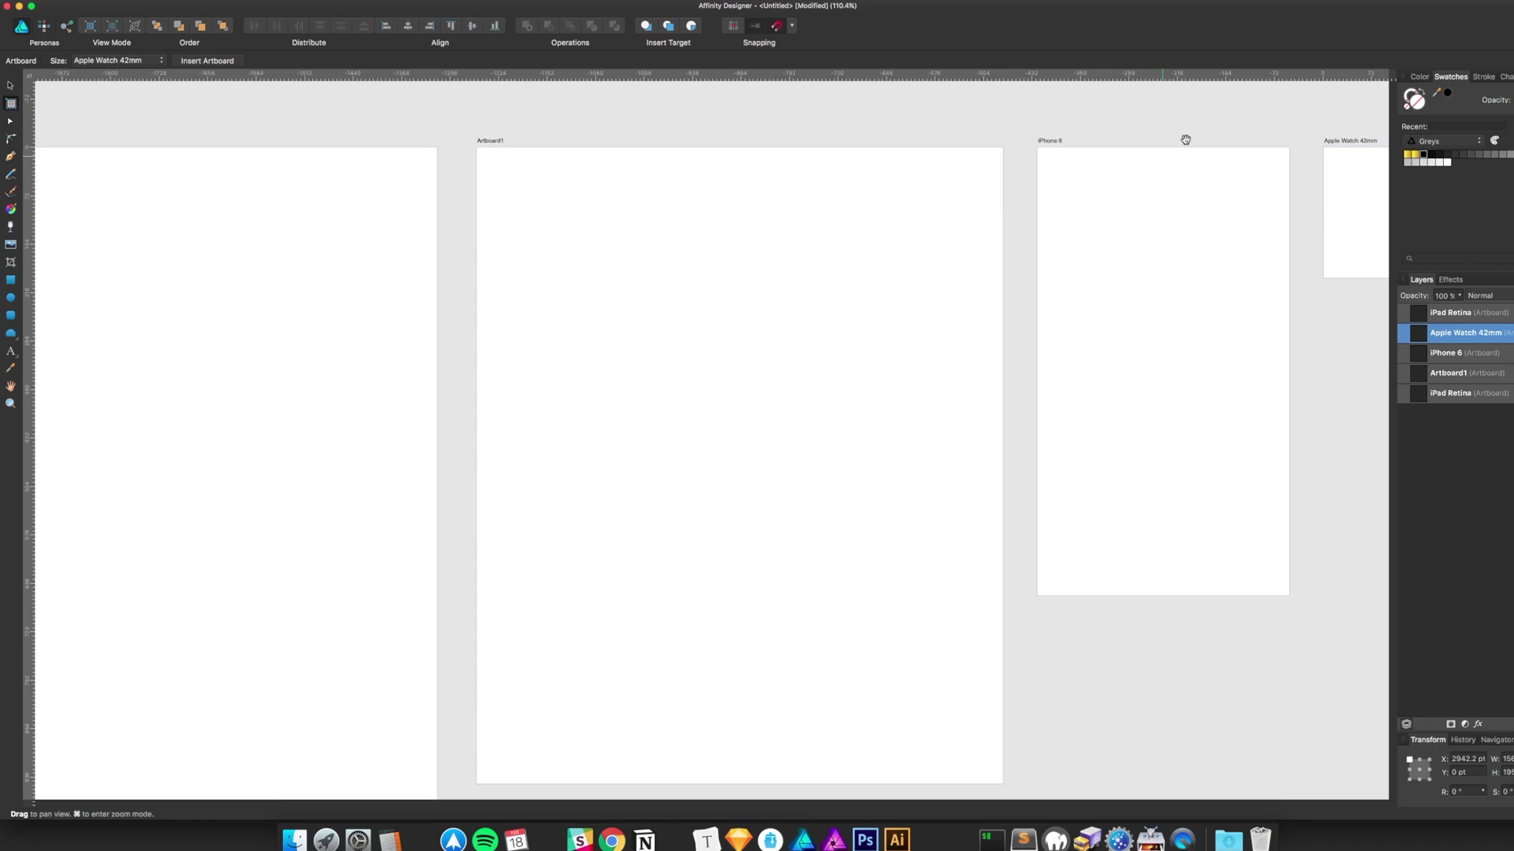
Pan back across the artboards to iPad Retina and view the canvas at 100%
drag(1183, 138, 653, 182)
key(v)
click(395, 141)
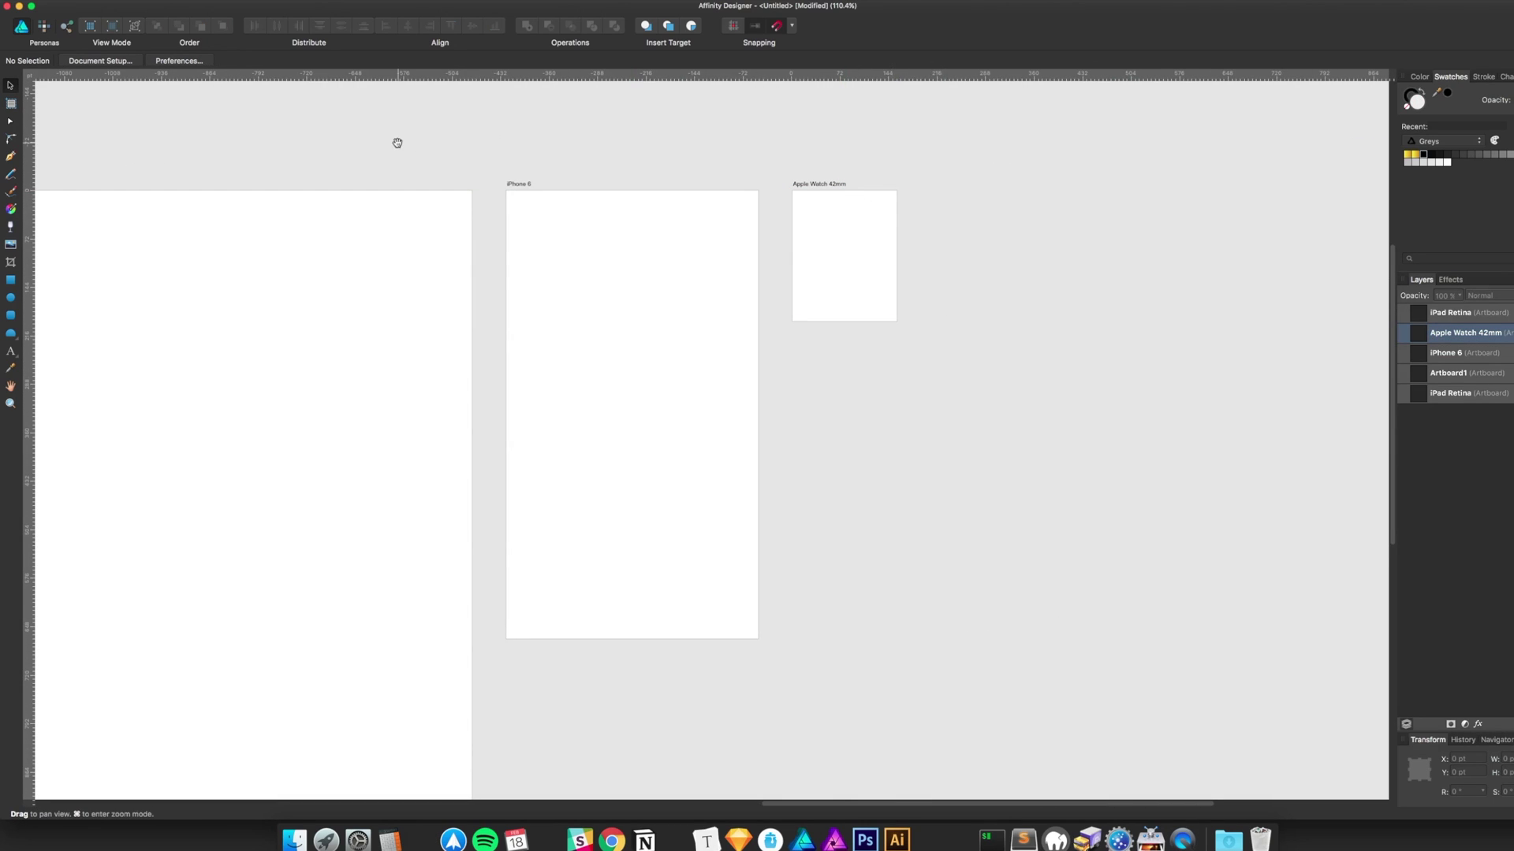
drag(395, 142, 661, 160)
scroll(625, 173, left, 5)
drag(487, 193, 733, 202)
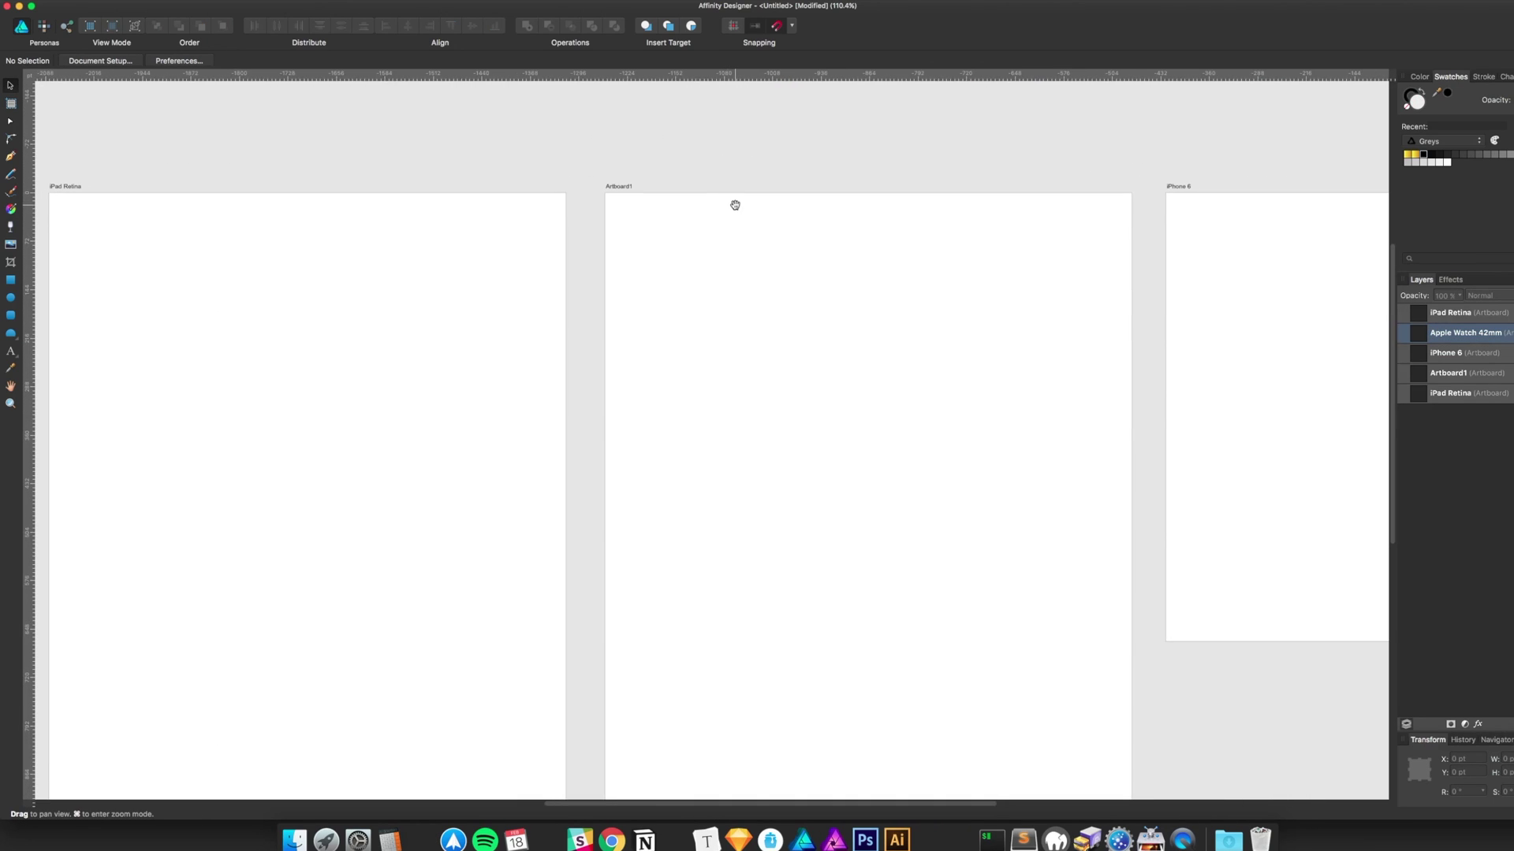
key(super+1)
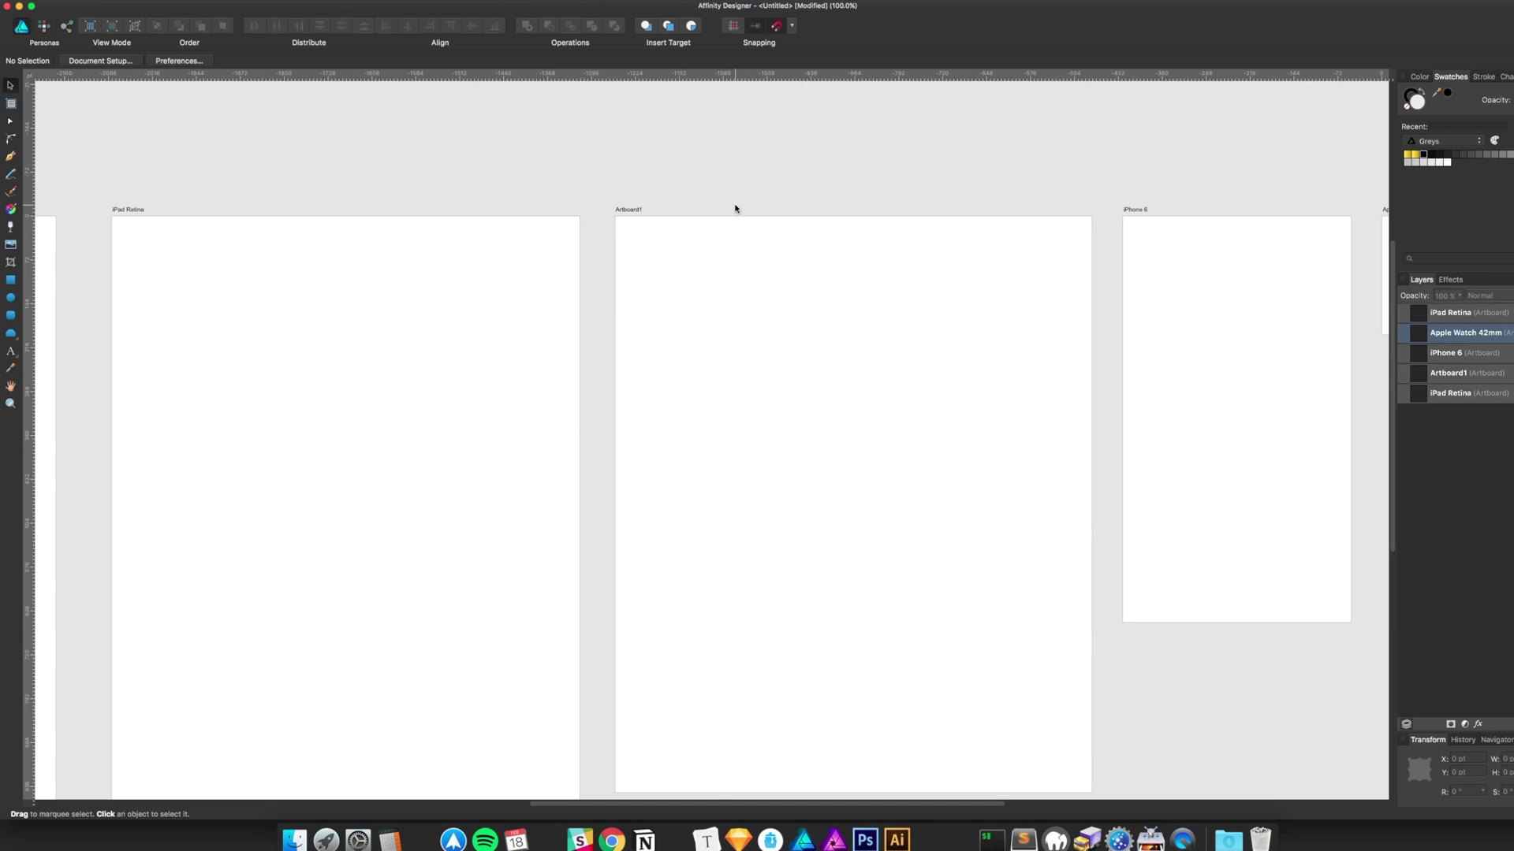
scroll(735, 208, left, 10)
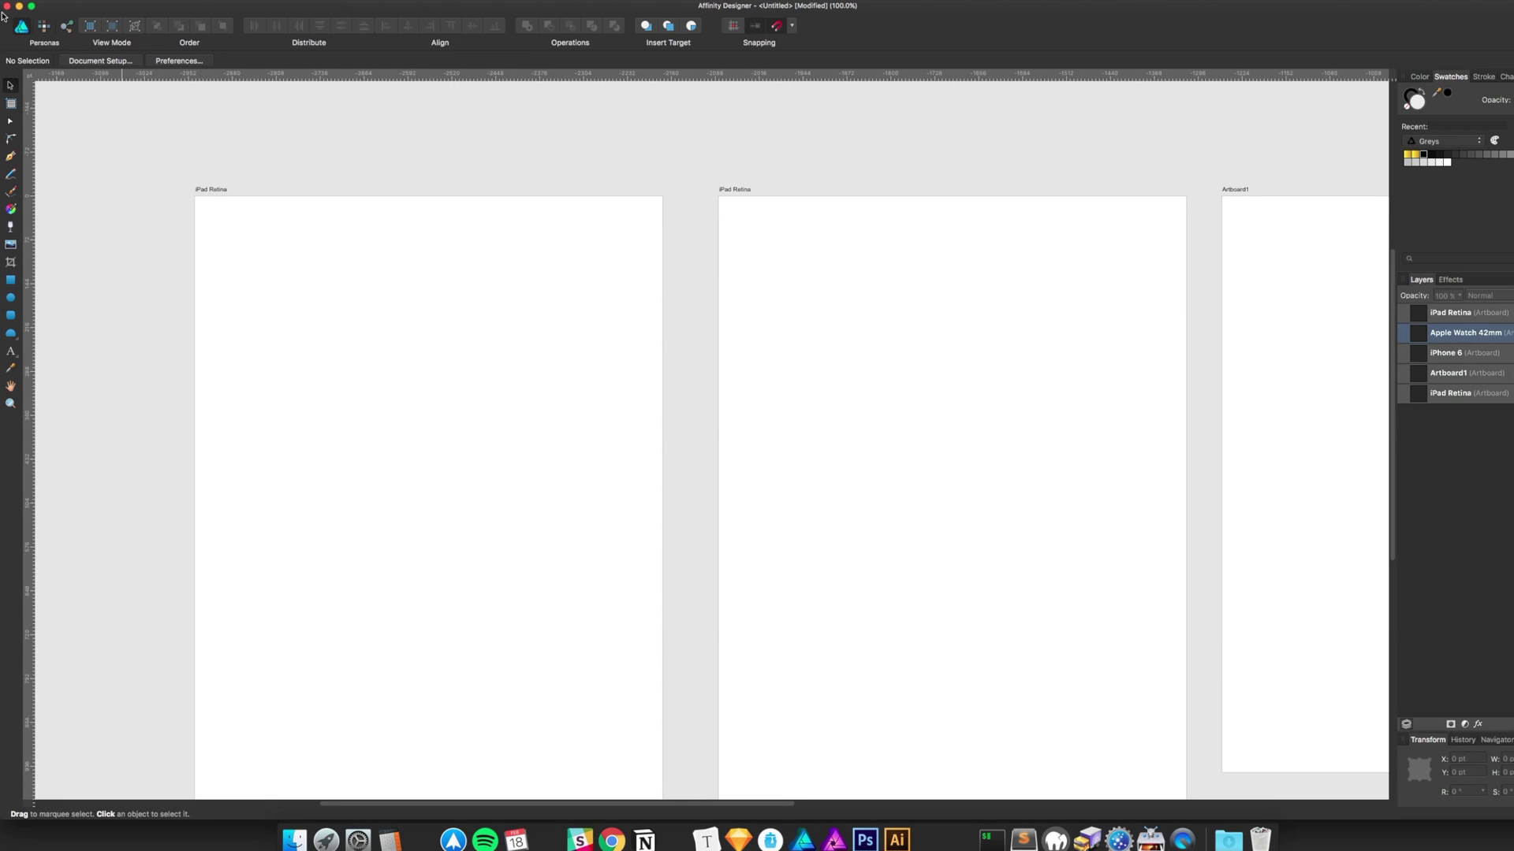
click(105, 60)
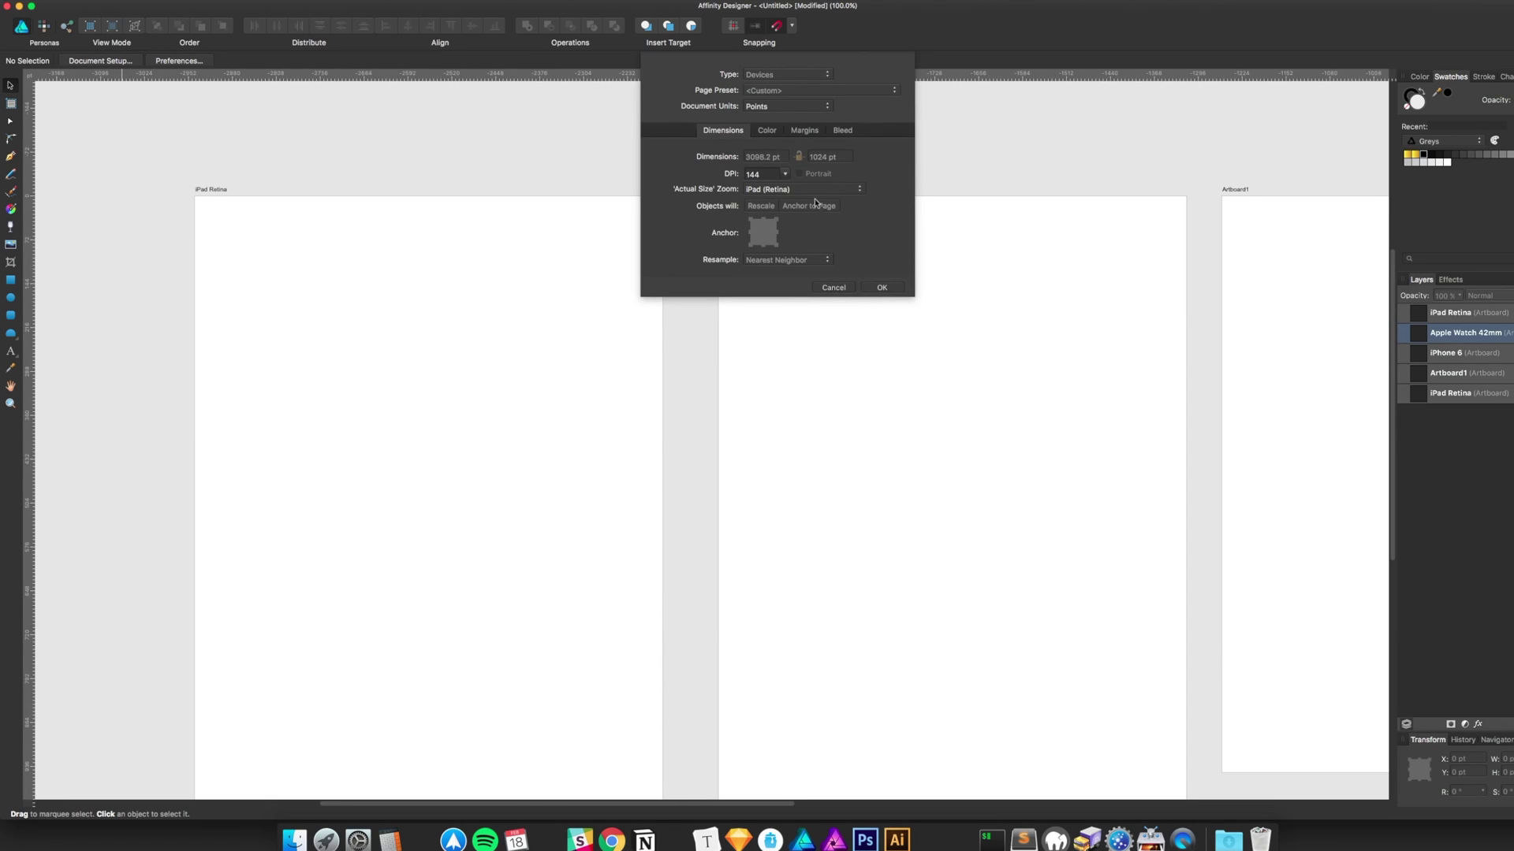
click(814, 193)
click(797, 144)
click(798, 131)
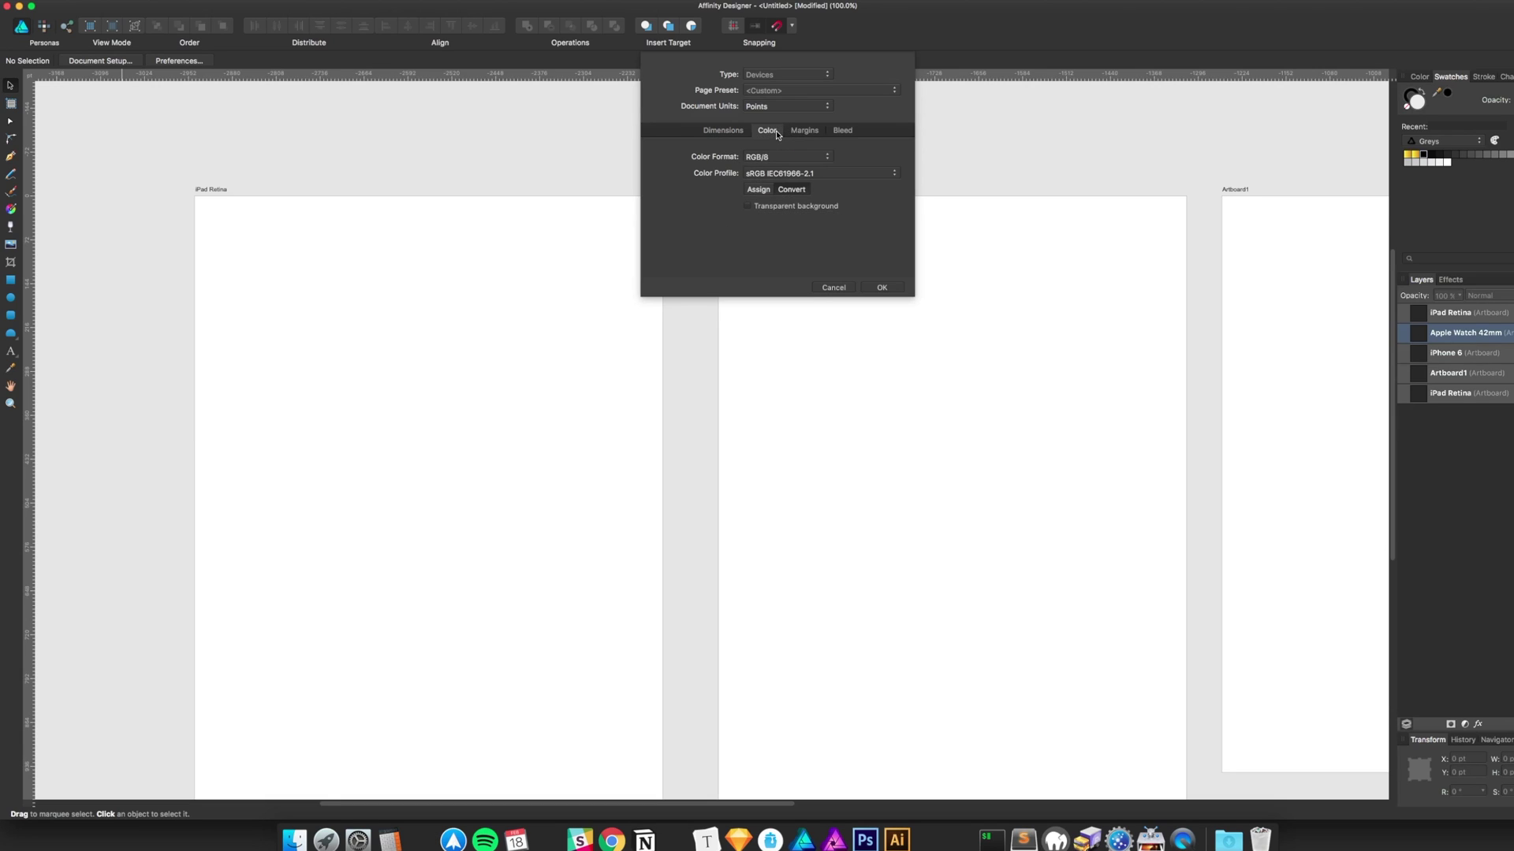
click(843, 131)
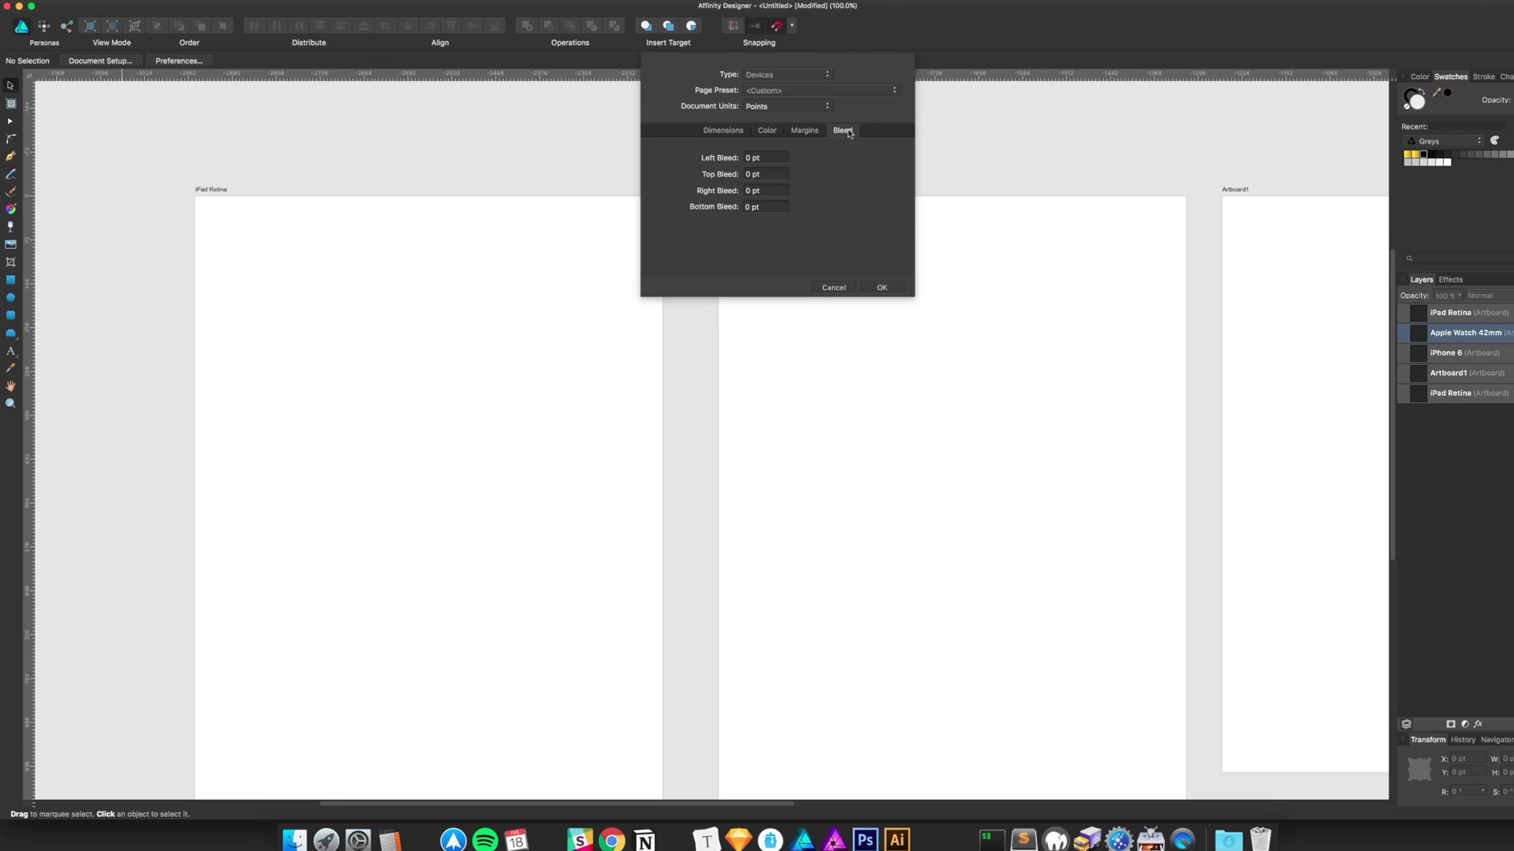
click(739, 130)
click(799, 110)
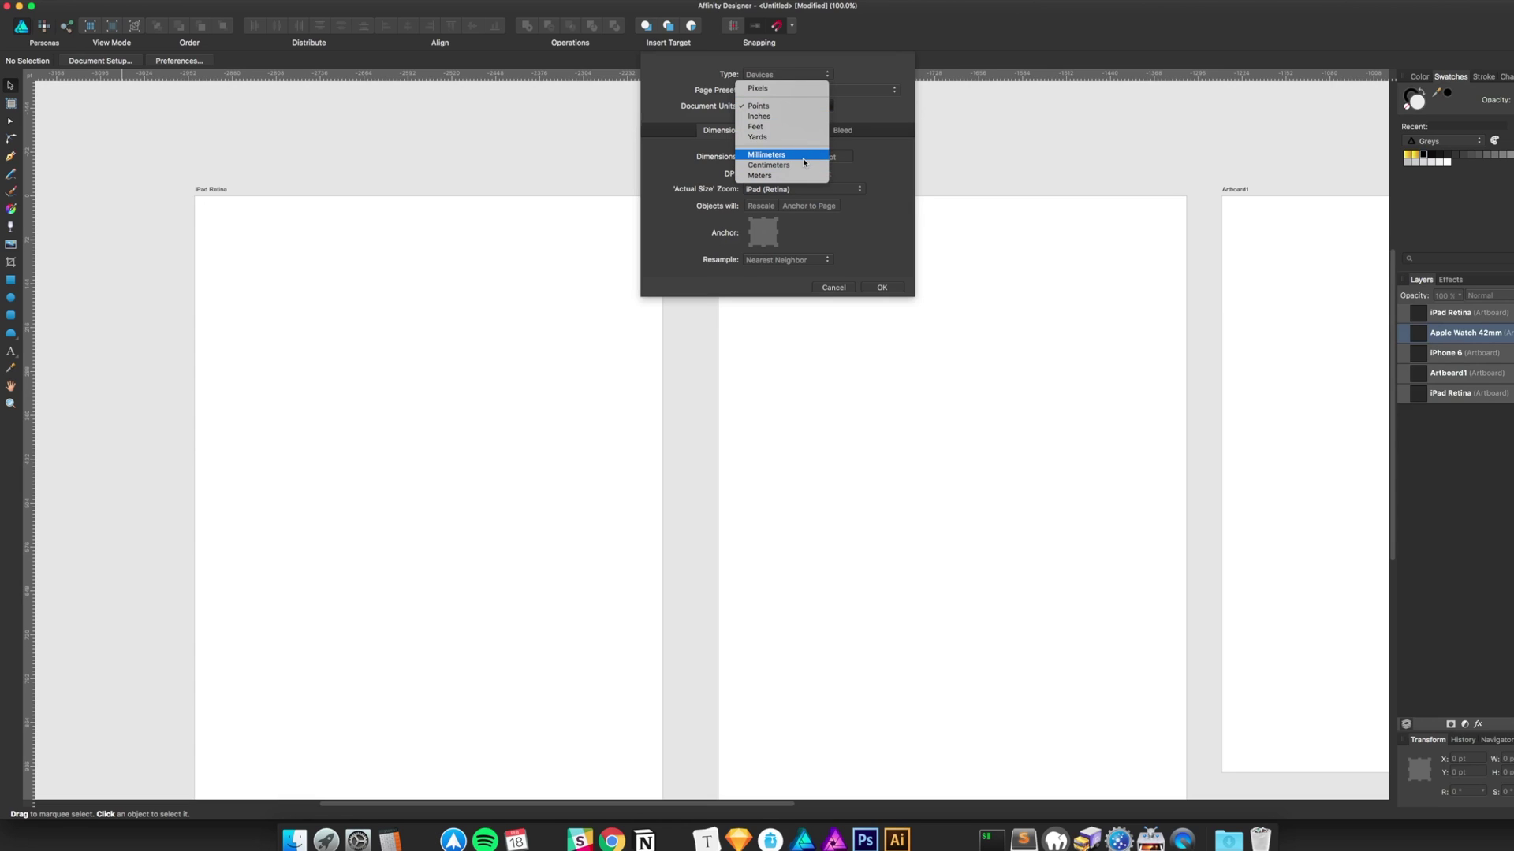
key(Escape)
key(Escape)
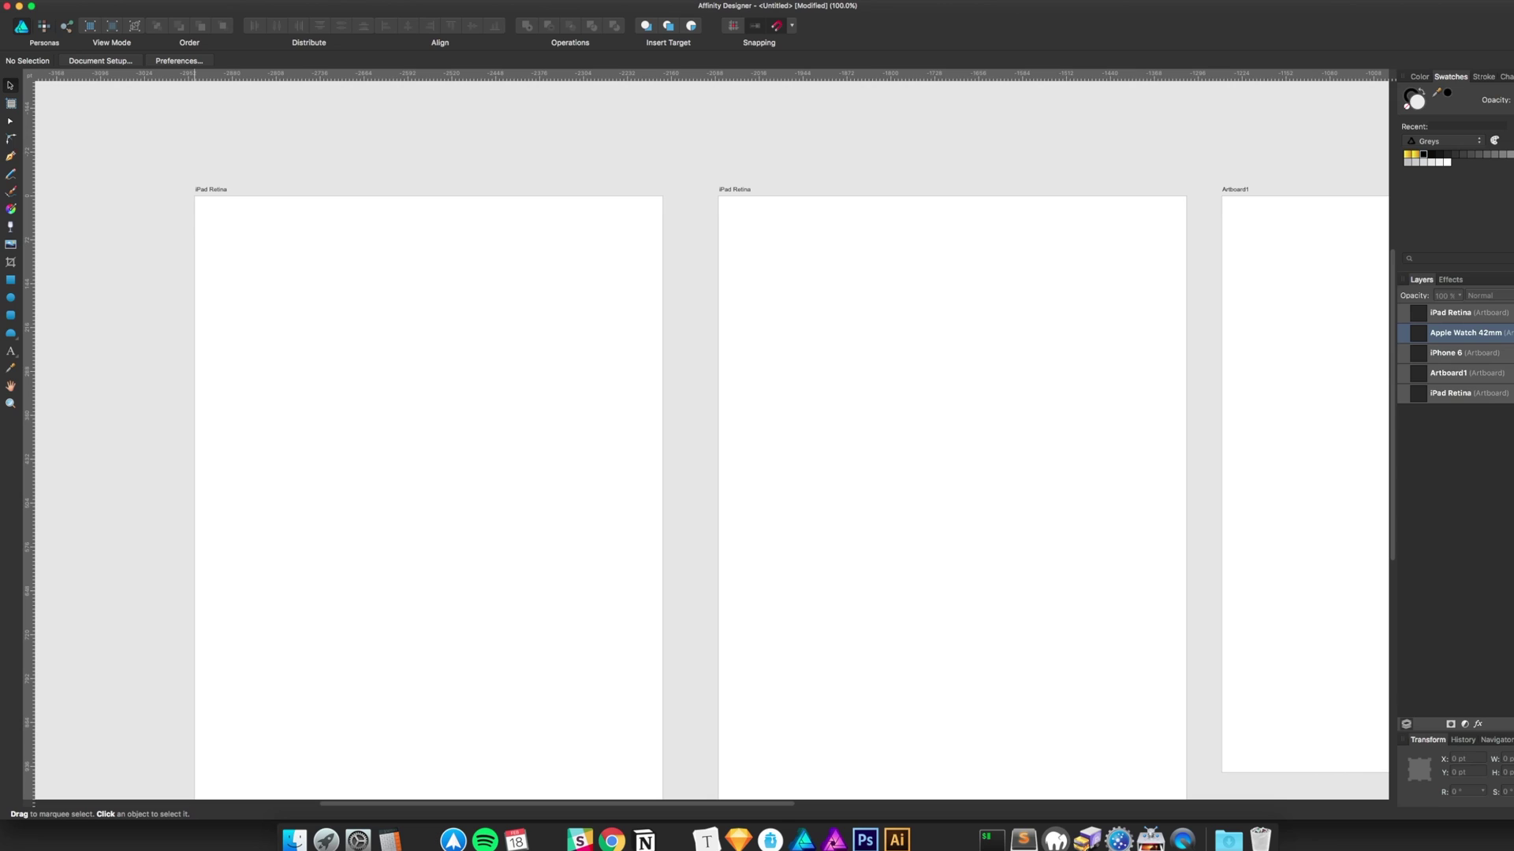
Start a new Web document using the UXGA 1600 x 1200 px page preset
key(super+n)
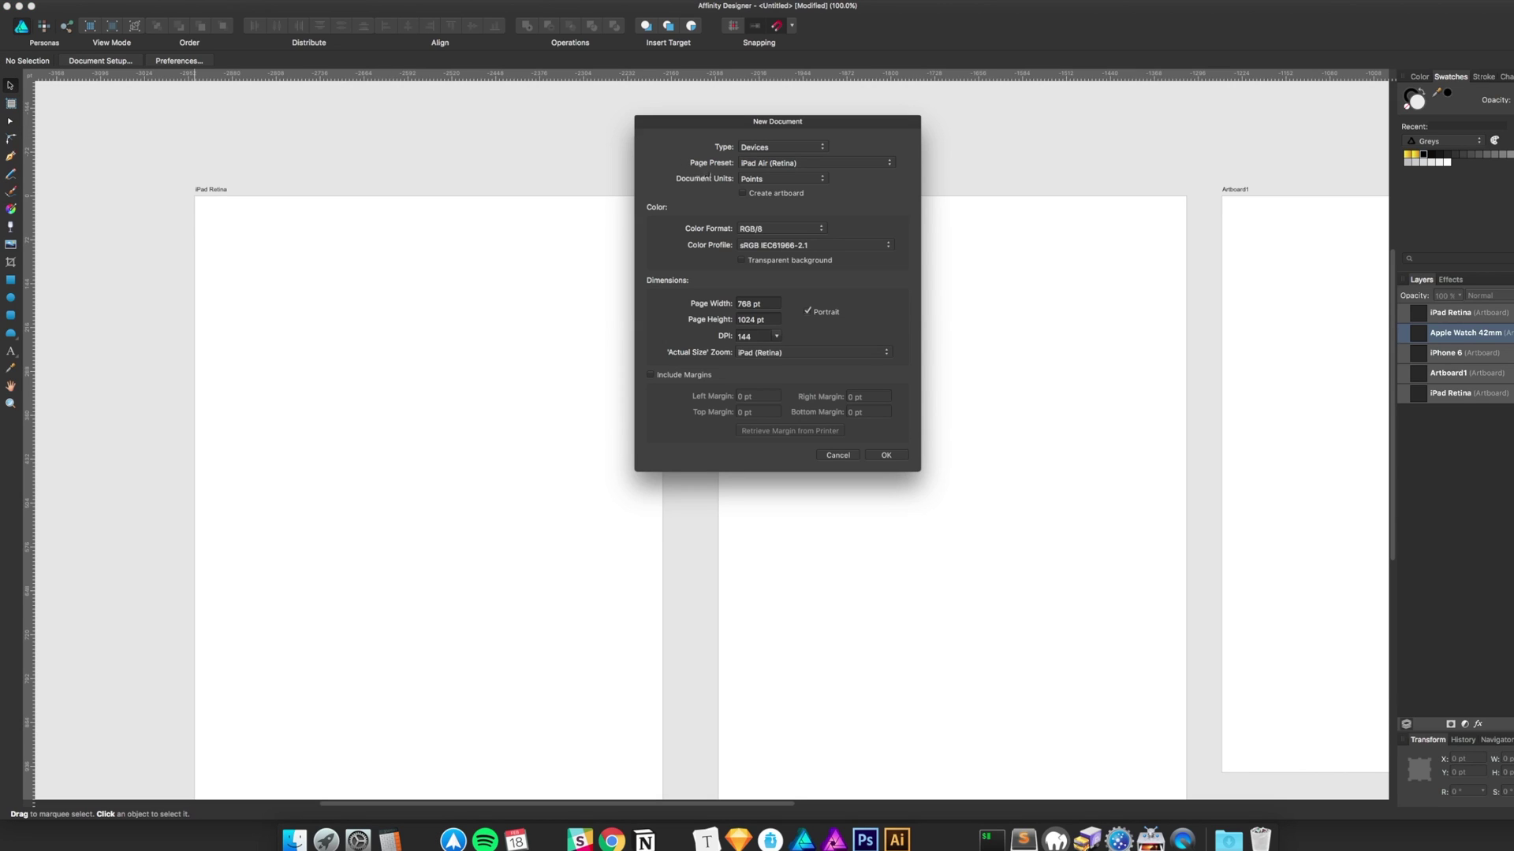
click(804, 165)
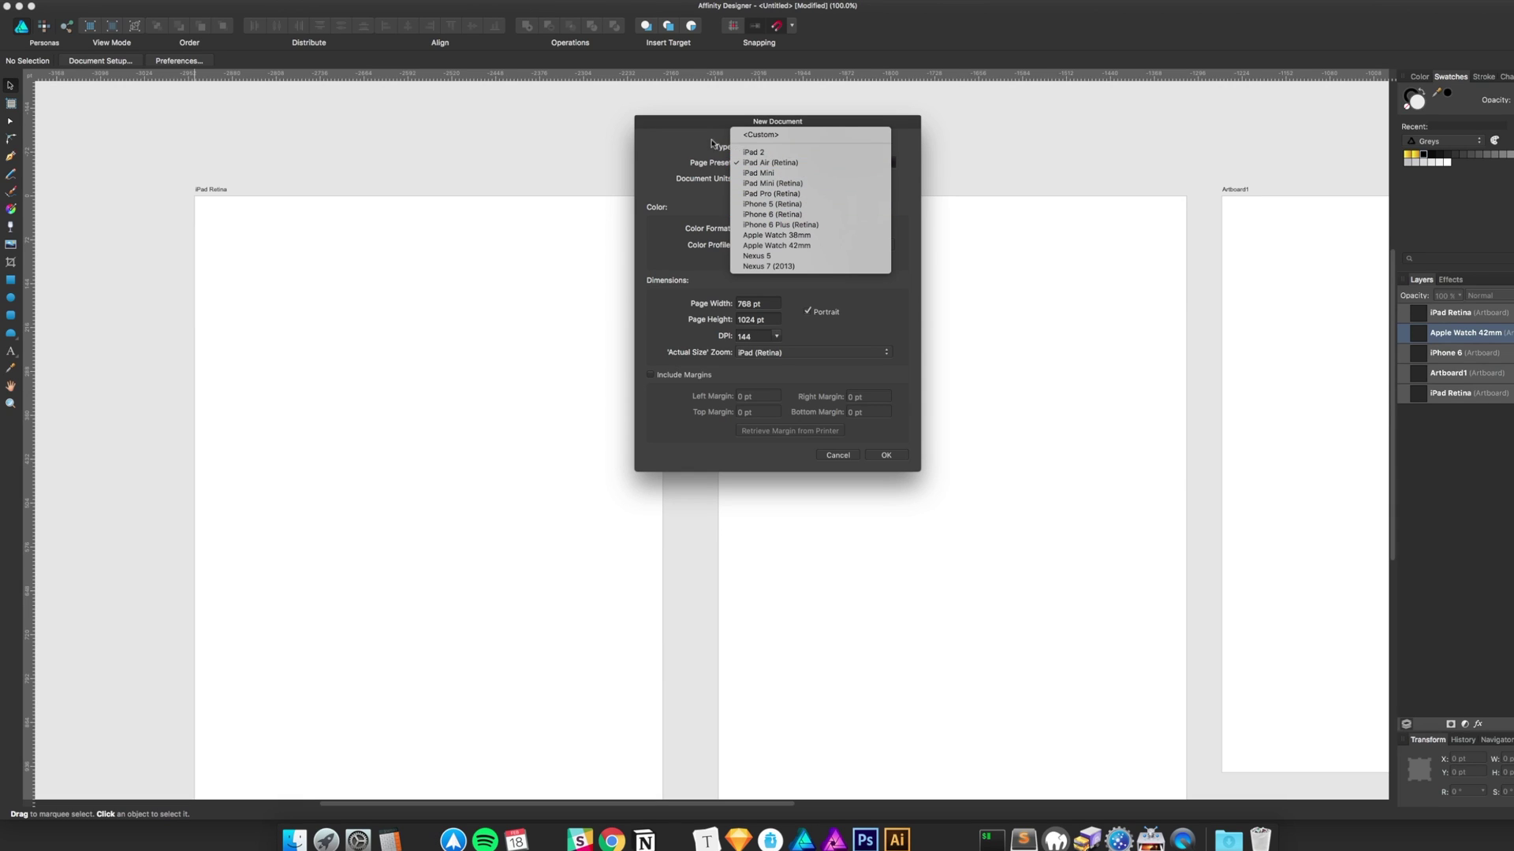
click(779, 142)
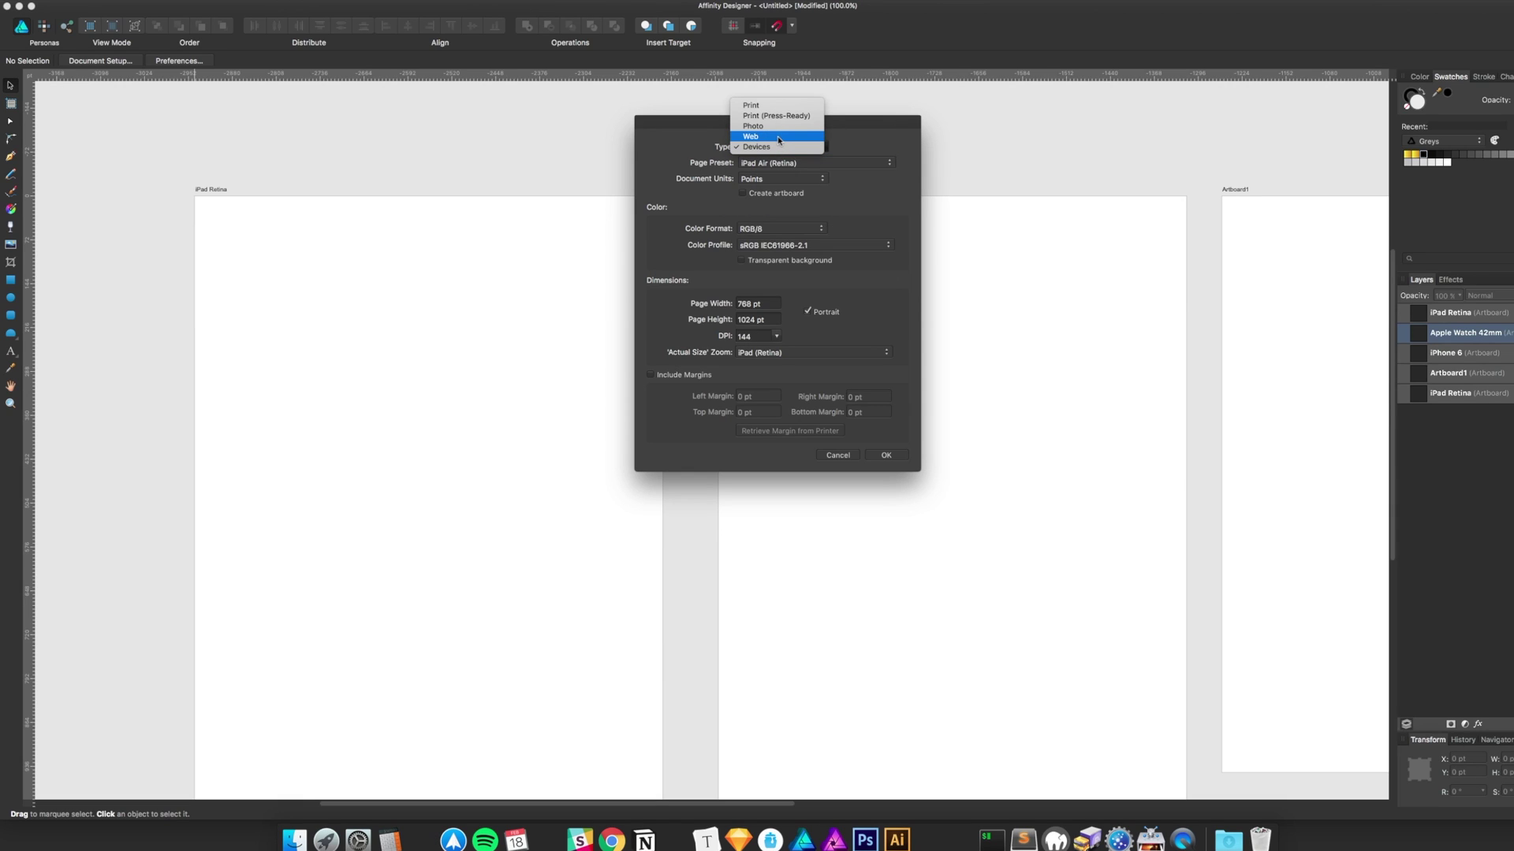
click(779, 137)
click(804, 163)
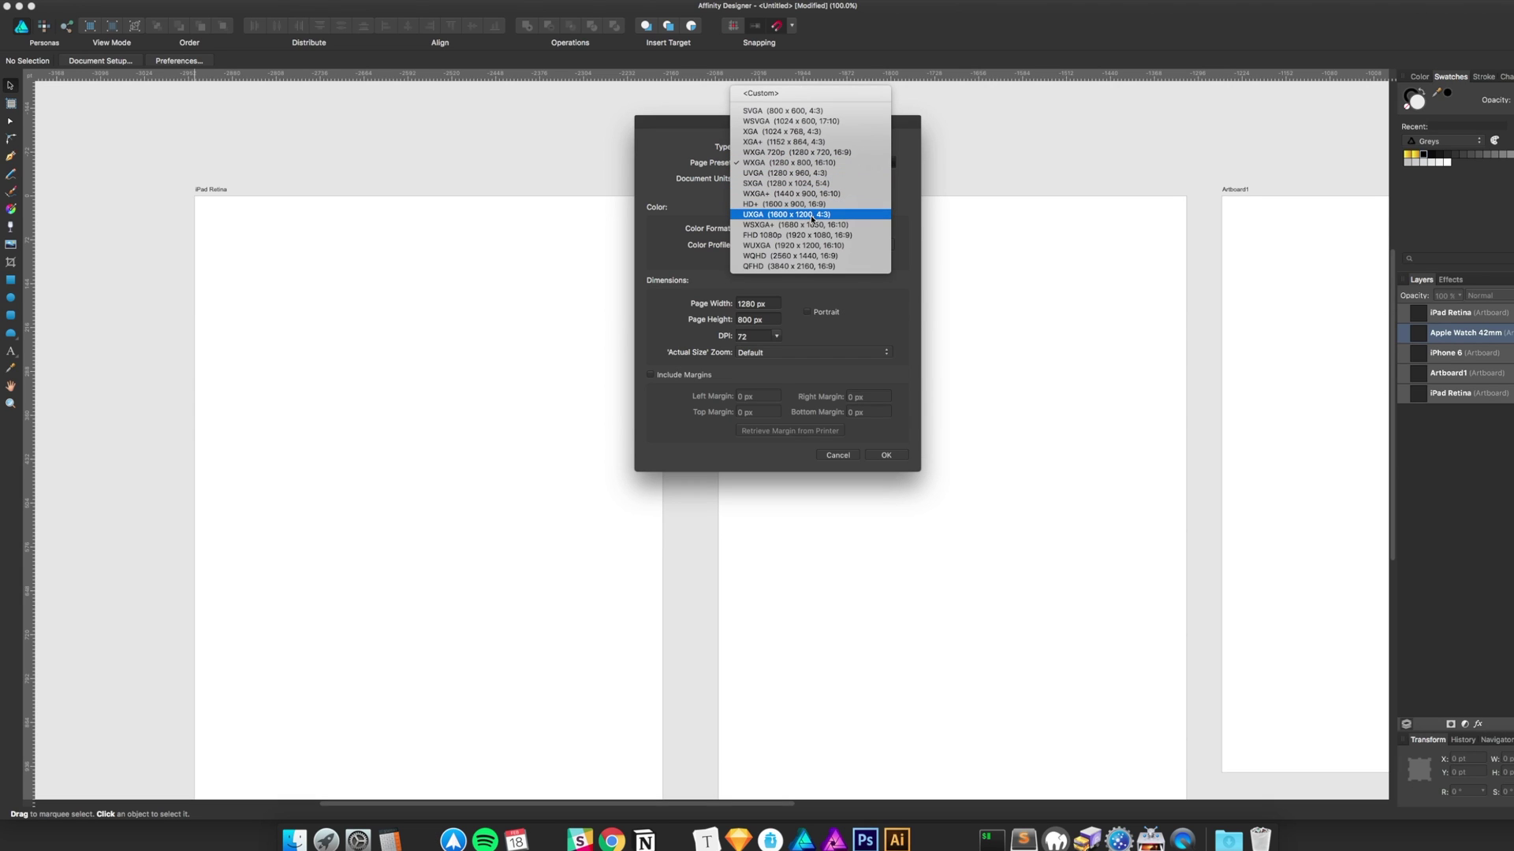
click(812, 216)
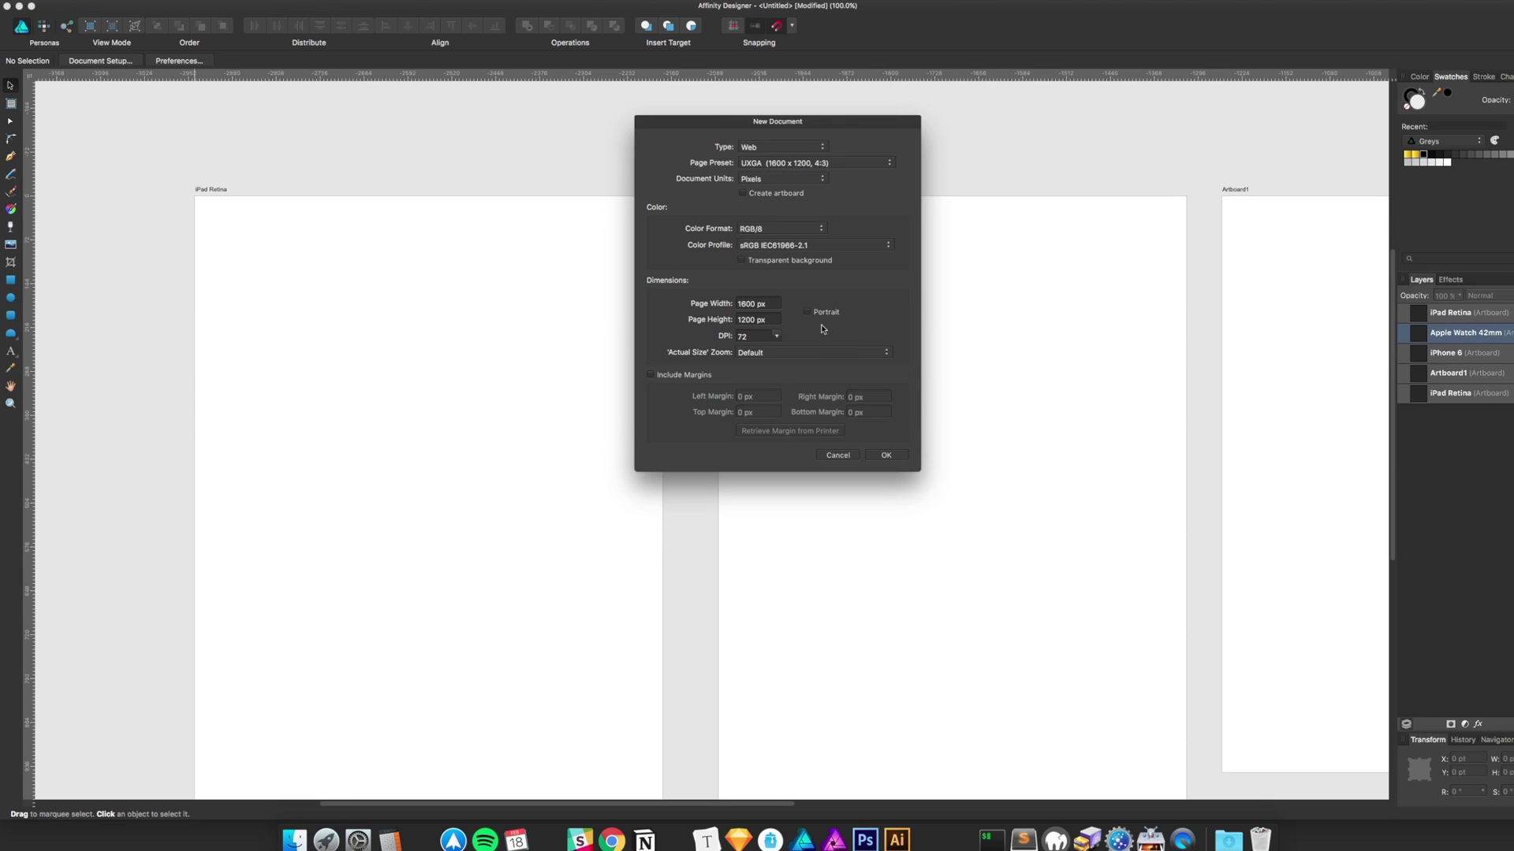